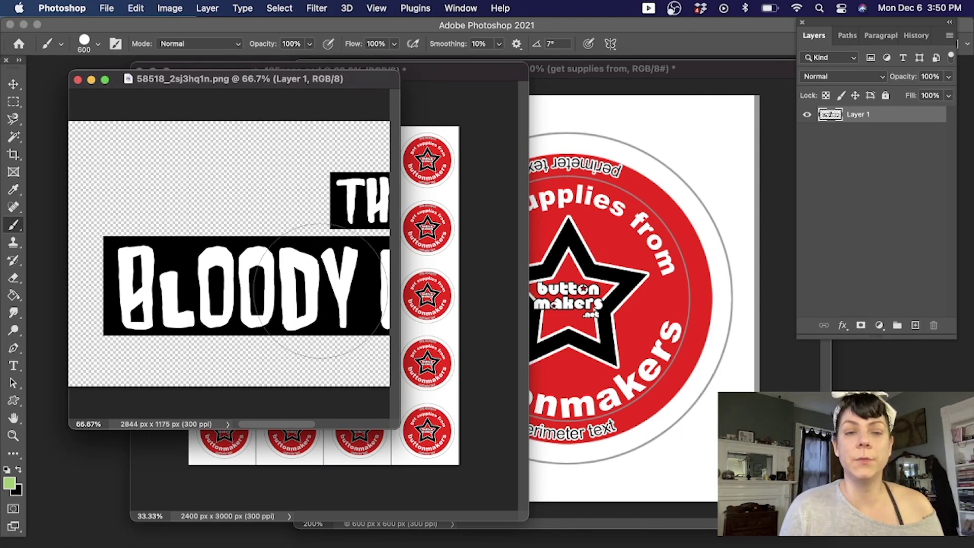
# In 125.psd, delete the layers from "ButtonMakers.net logo" down to the red background layer, keeping the guide lines and white Background.
pyautogui.click(14, 85)
pyautogui.click(720, 288)
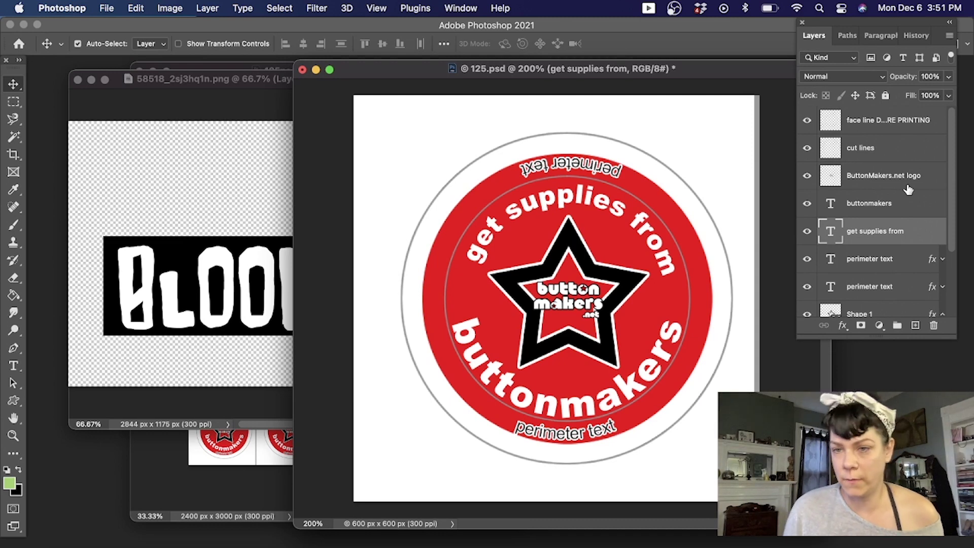
pyautogui.click(884, 177)
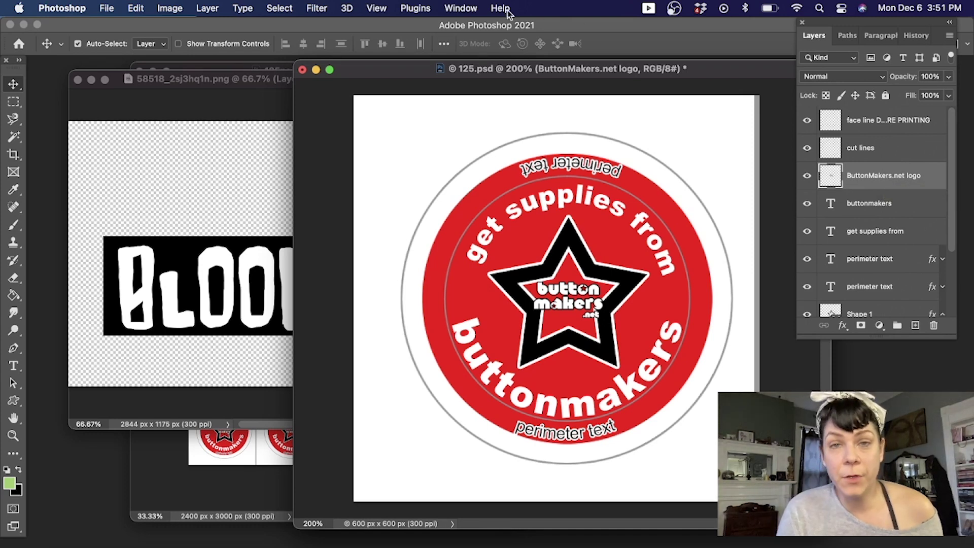
pyautogui.click(460, 8)
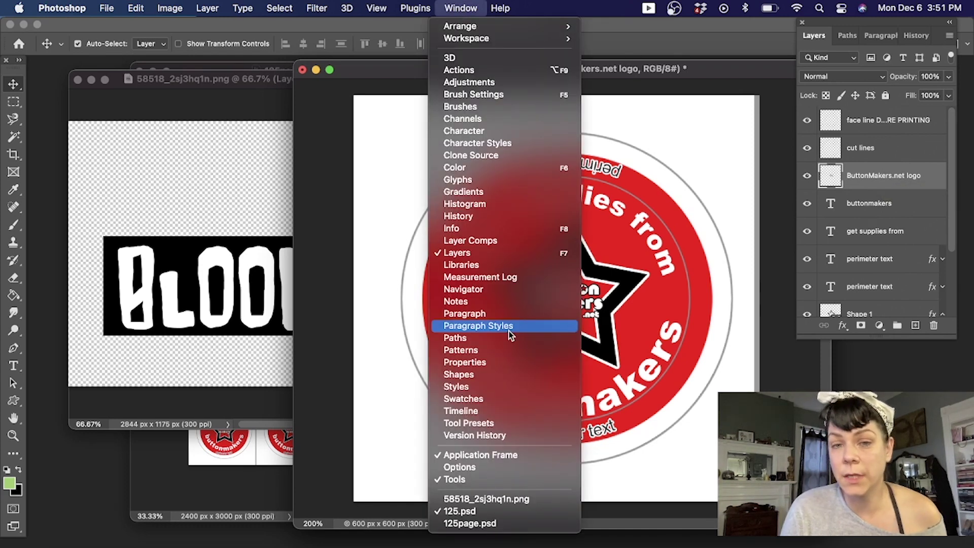
pyautogui.click(455, 9)
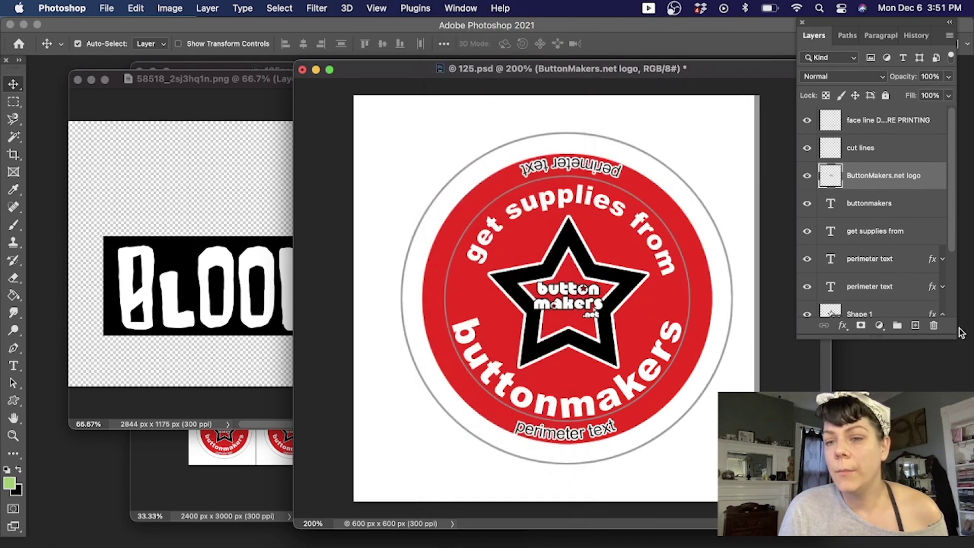
pyautogui.scroll(-4, 918, 258)
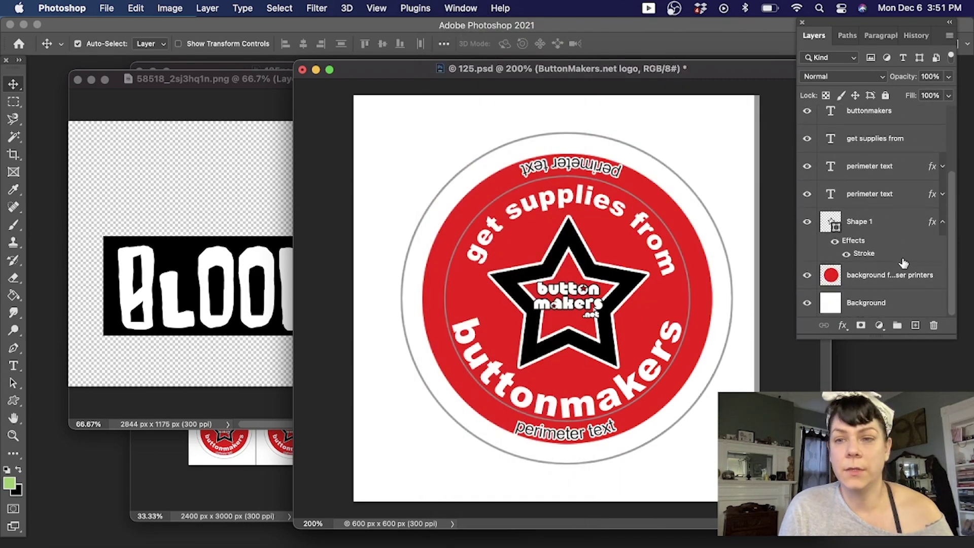
pyautogui.keyDown('shift'); pyautogui.click(859, 278); pyautogui.keyUp('shift')
pyautogui.moveTo(926, 284); pyautogui.dragTo(936, 333)
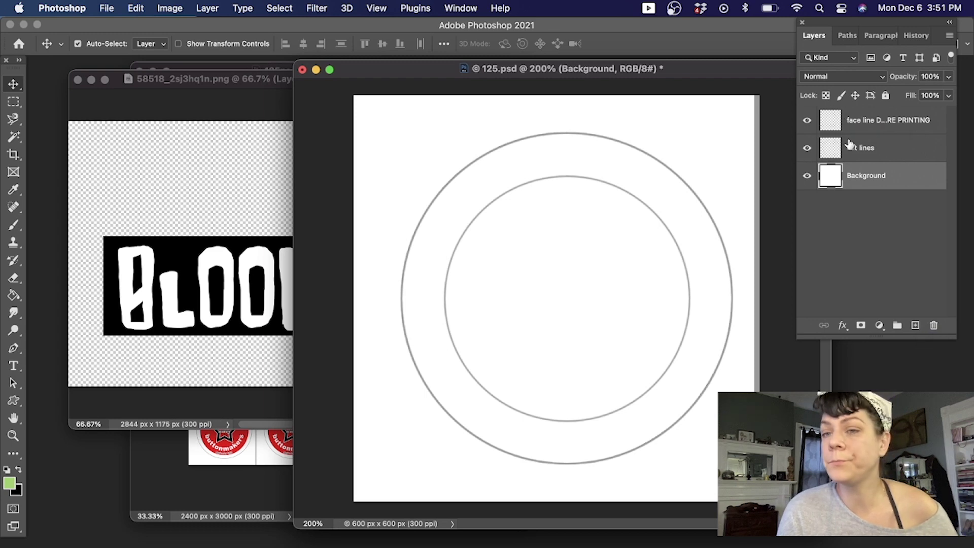
# Toggle the face line and cut lines layers off and on to examine which circle each one provides.
pyautogui.click(806, 120)
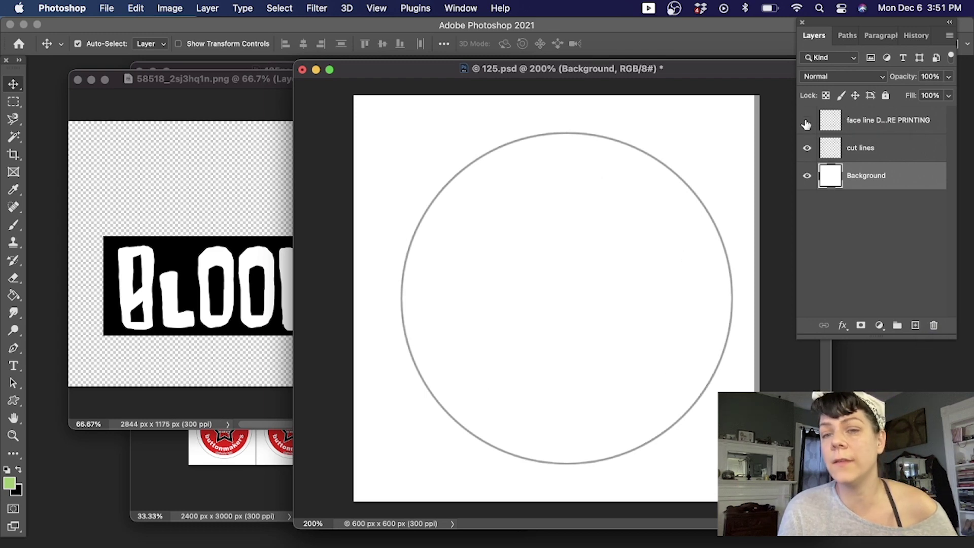
pyautogui.click(805, 120)
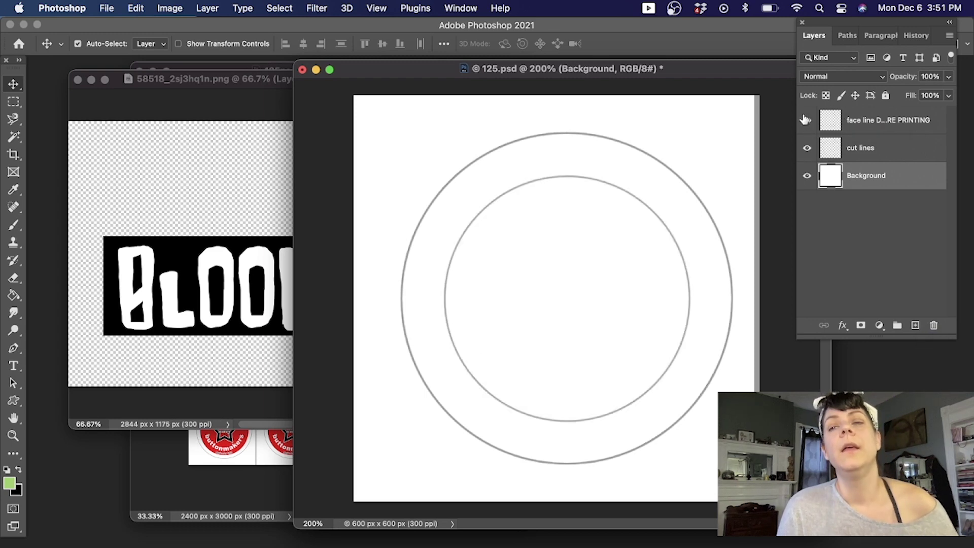
pyautogui.click(807, 149)
pyautogui.click(807, 150)
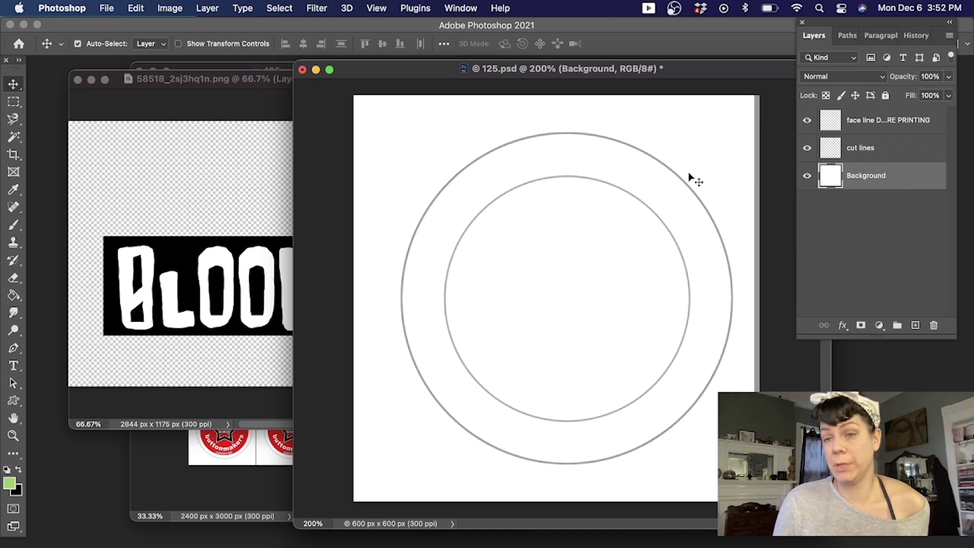
pyautogui.click(807, 121)
pyautogui.click(807, 120)
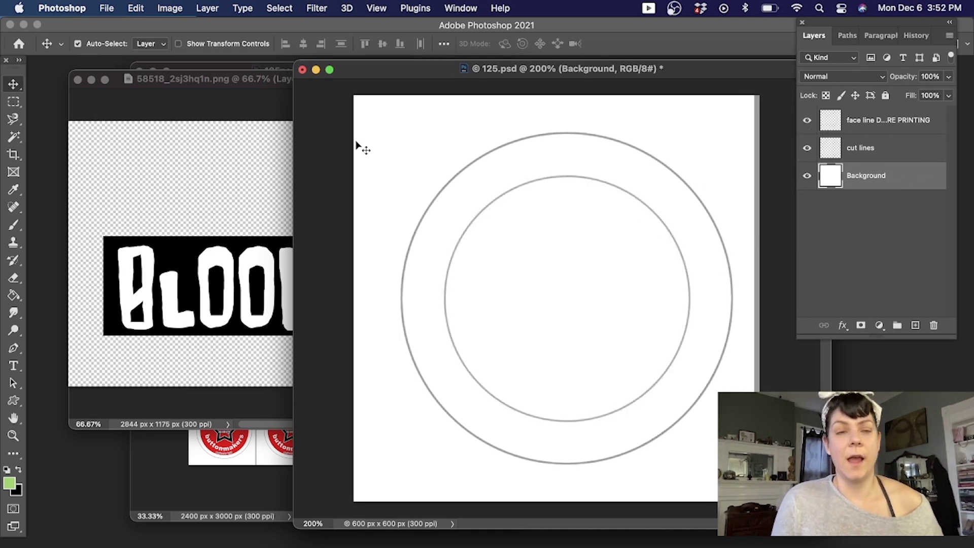
# Try copying the full-size band logo from the PNG into the 125.psd template, and delete the copied layer.
pyautogui.click(251, 87)
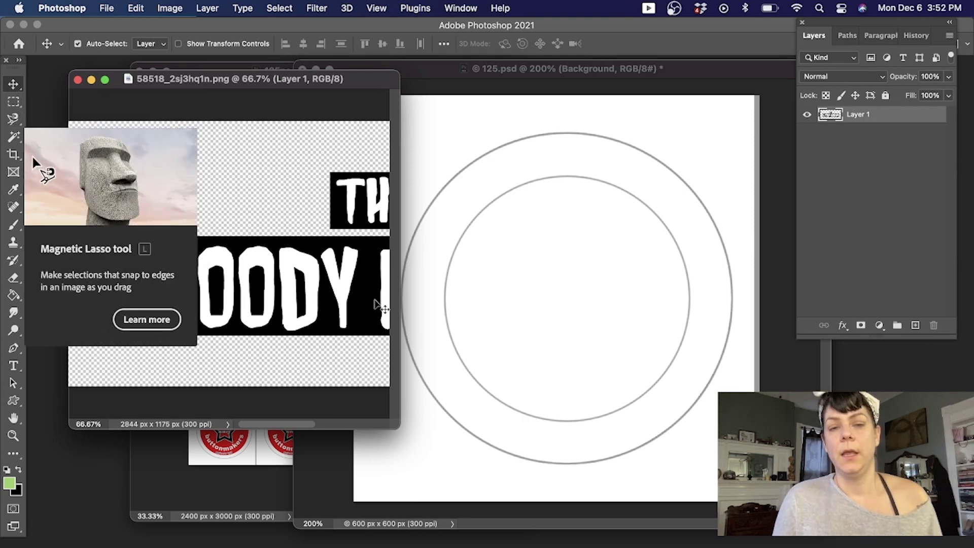
pyautogui.moveTo(379, 304); pyautogui.dragTo(520, 282)
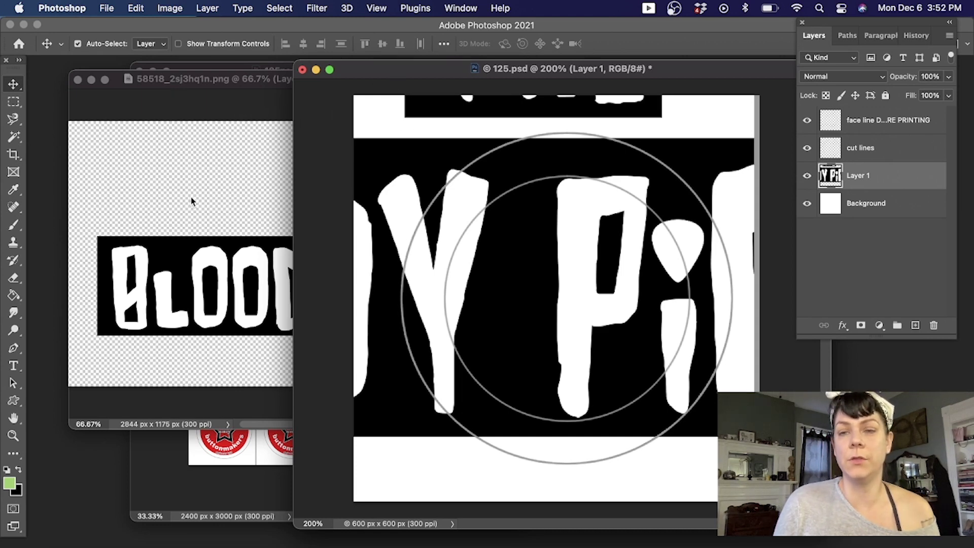
pyautogui.moveTo(905, 178); pyautogui.dragTo(935, 326)
# Resize the logo PNG to a height of 1.25 inches with resampling on and proportions linked.
pyautogui.click(234, 140)
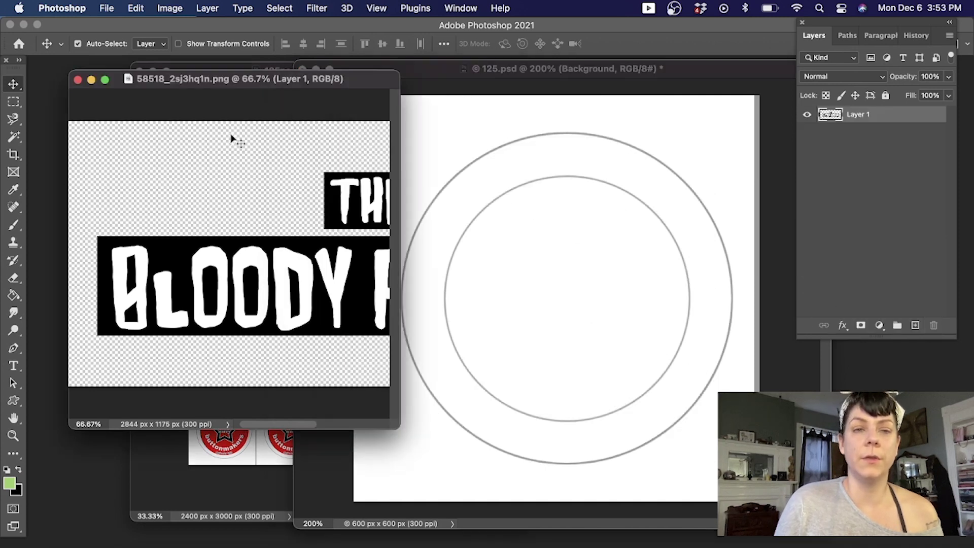
pyautogui.click(169, 8)
pyautogui.click(205, 108)
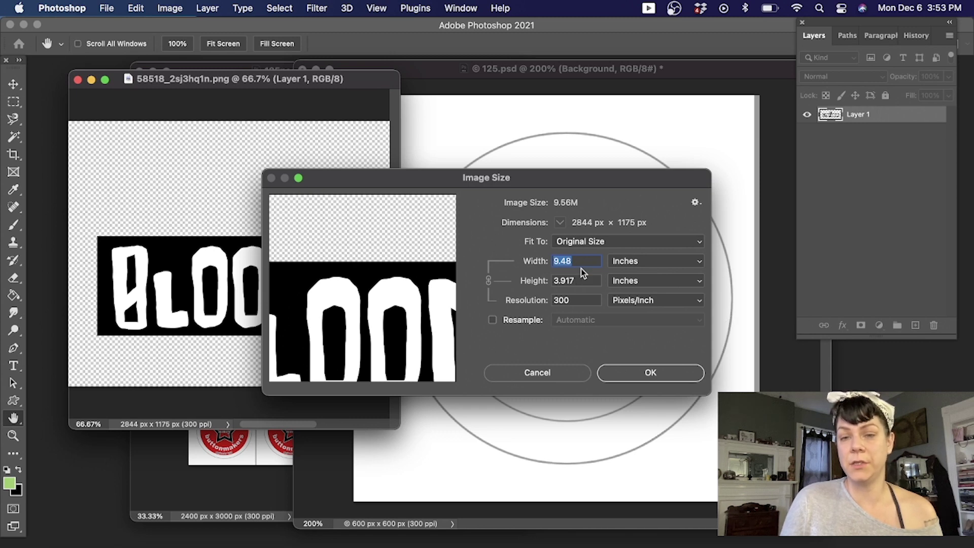
pyautogui.click(519, 317)
pyautogui.click(590, 279)
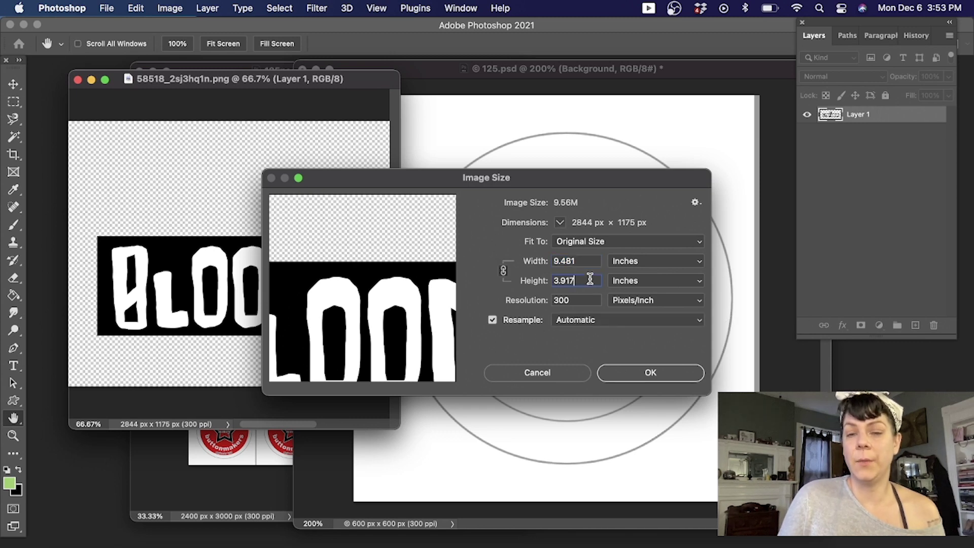
pyautogui.doubleClick(590, 280)
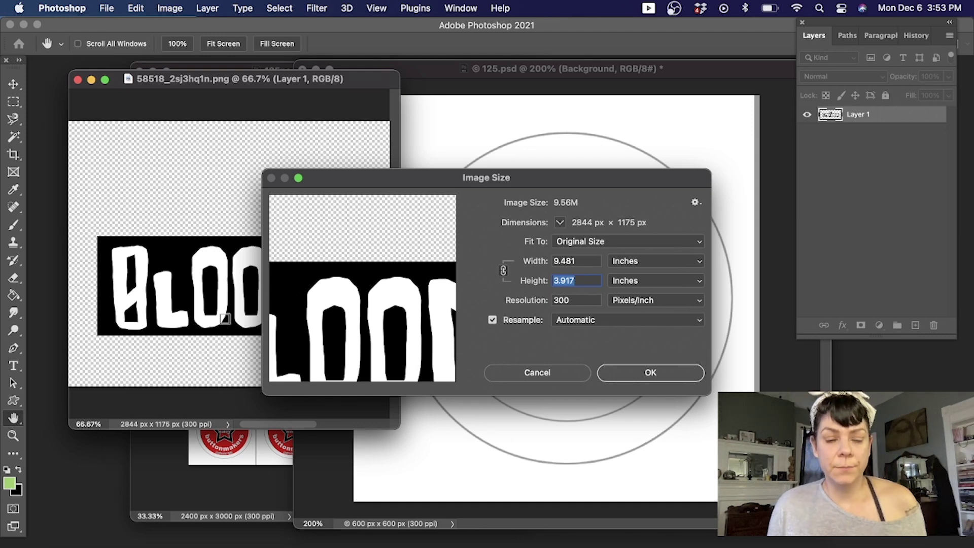
pyautogui.write('1.25')
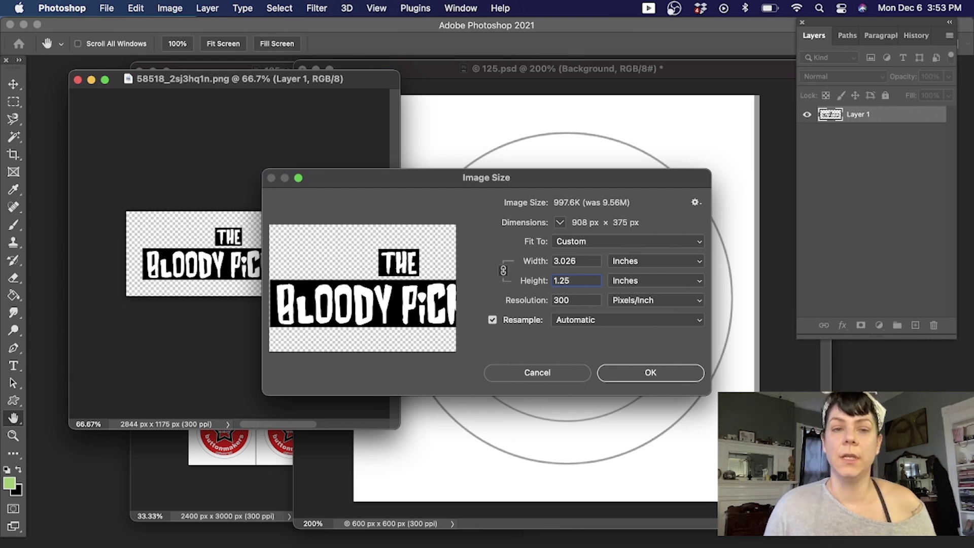
pyautogui.press('Return')
# Copy the resized logo into 125.psd, minimize the PNG document and lower the logo within the circles.
pyautogui.moveTo(223, 252); pyautogui.dragTo(558, 284)
pyautogui.click(229, 79)
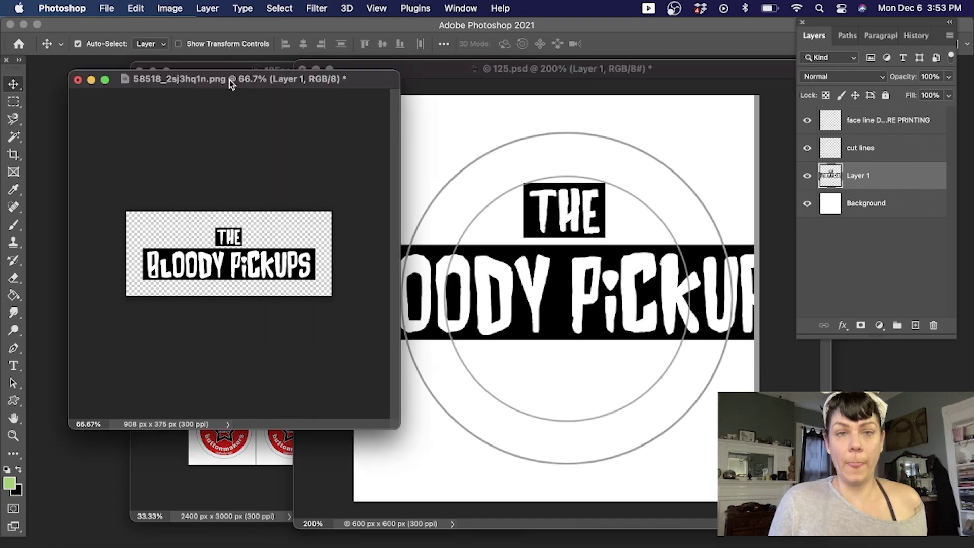
pyautogui.click(92, 80)
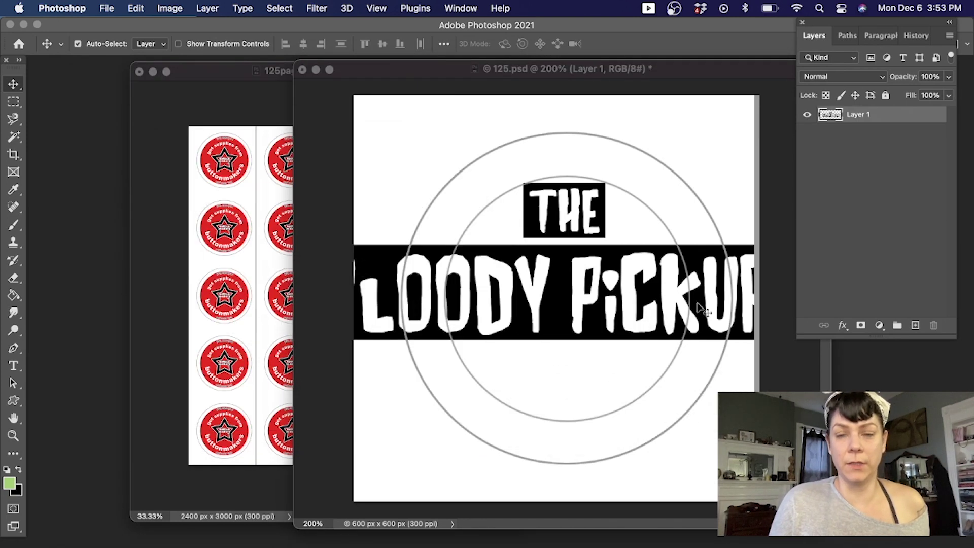
pyautogui.moveTo(591, 289); pyautogui.dragTo(593, 319)
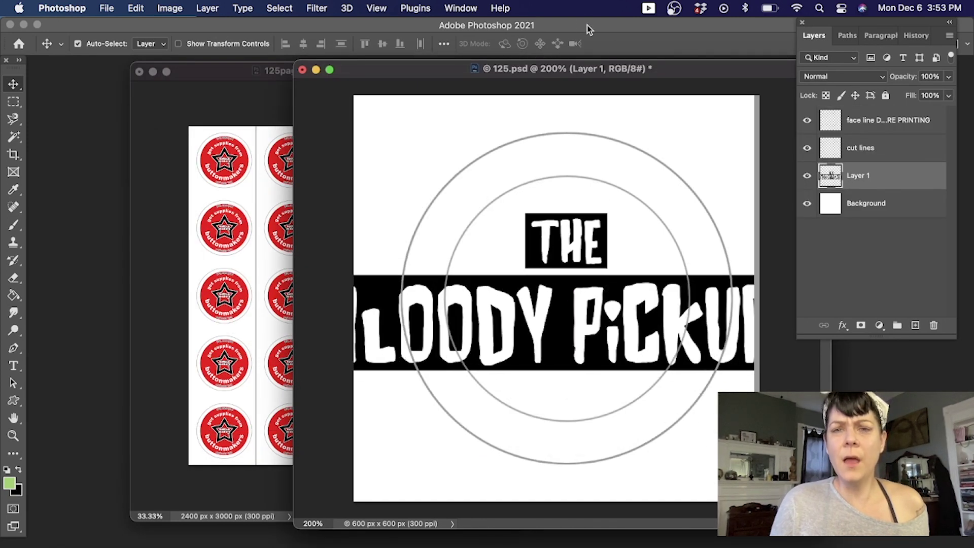
# Enlarge the 125.psd window and shift the logo sideways until the whole word "BLOODY" lies on the canvas.
pyautogui.moveTo(560, 70); pyautogui.dragTo(284, 71)
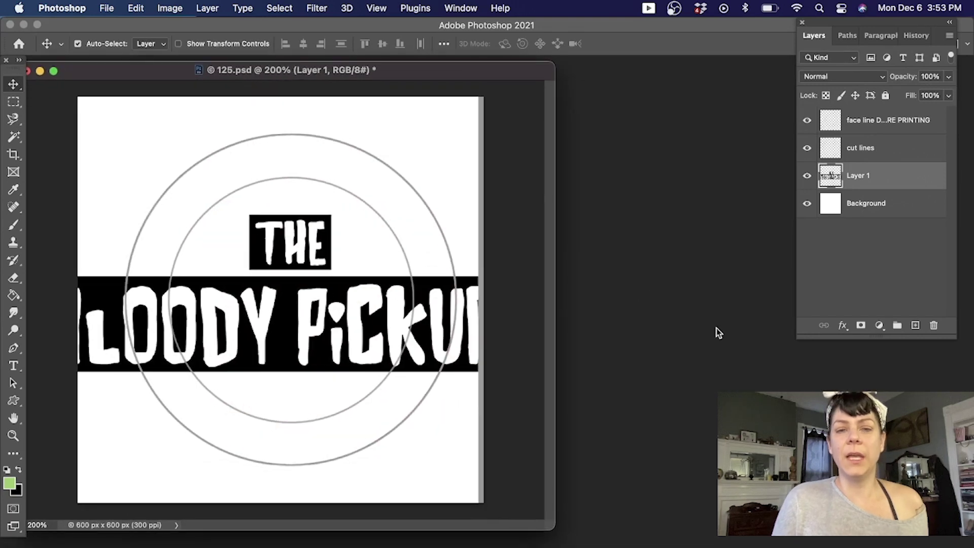
pyautogui.moveTo(553, 528); pyautogui.dragTo(873, 539)
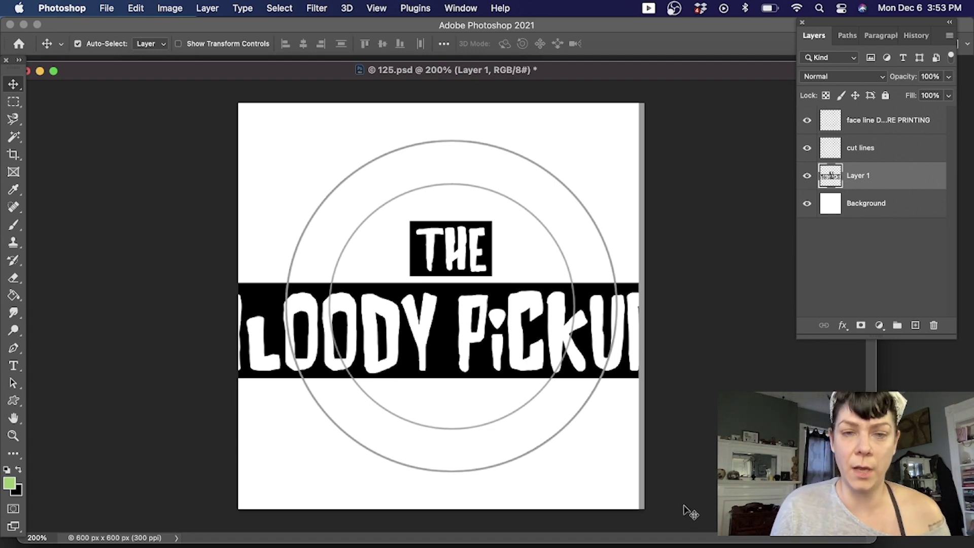
pyautogui.moveTo(483, 331); pyautogui.dragTo(457, 318)
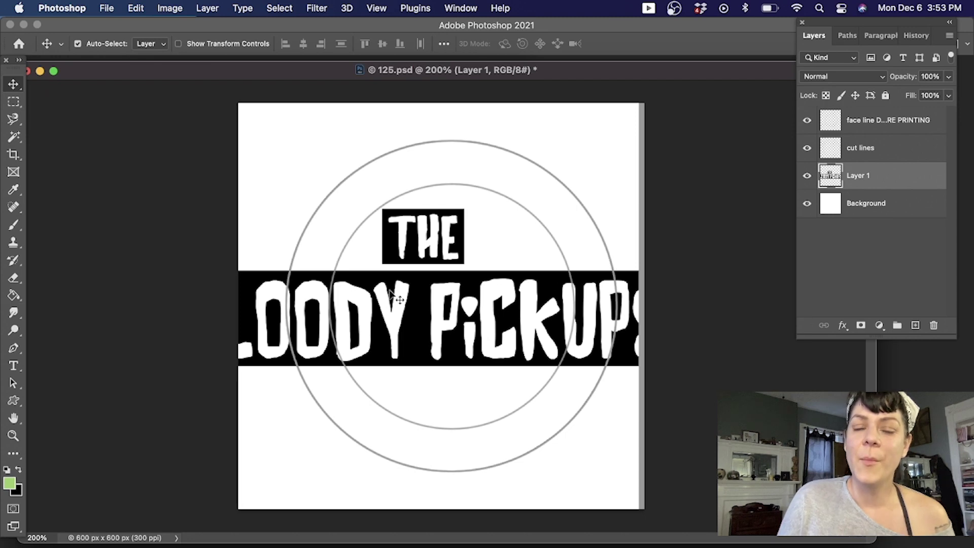
pyautogui.moveTo(390, 295); pyautogui.dragTo(490, 285)
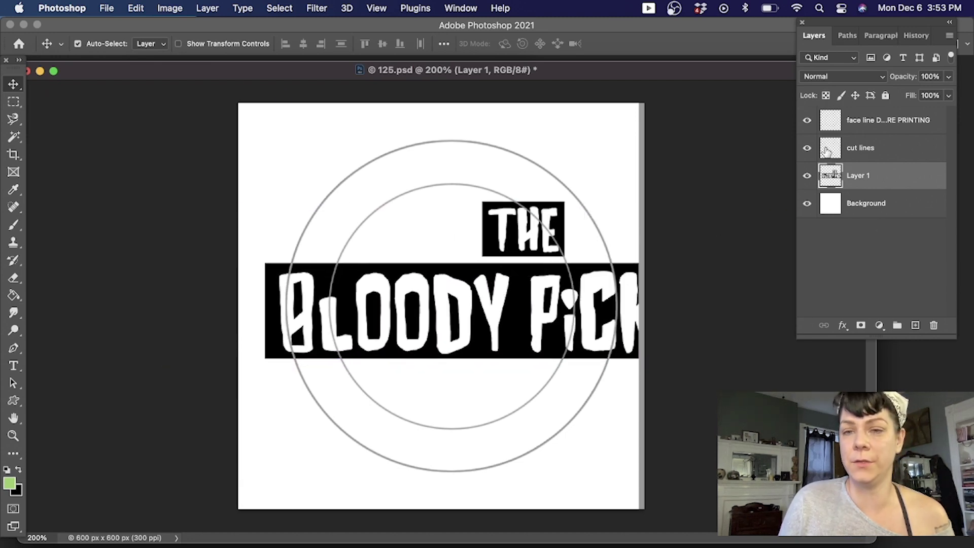
# Cut the word "THE" from the logo onto its own layer and move it near the top center of the inner circle.
pyautogui.click(14, 101)
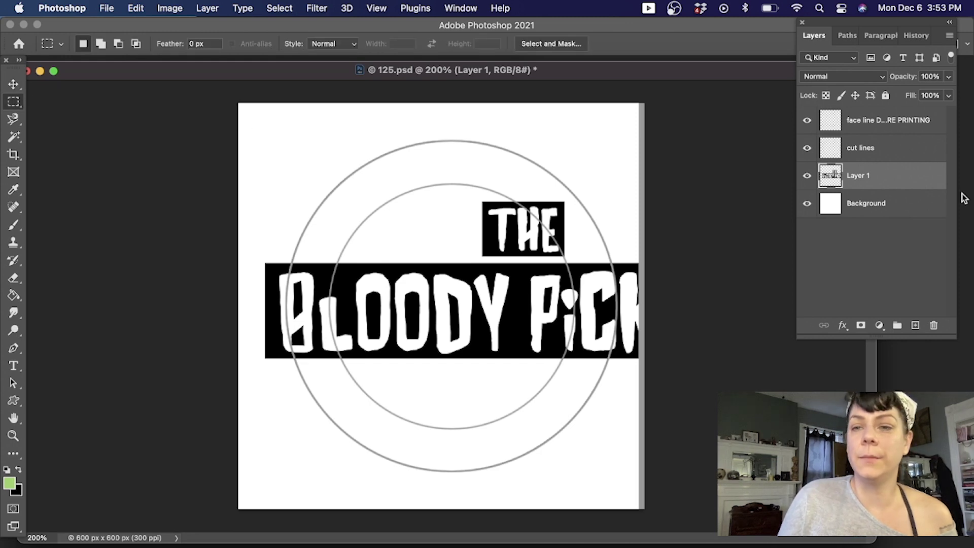
pyautogui.moveTo(479, 188); pyautogui.dragTo(578, 259)
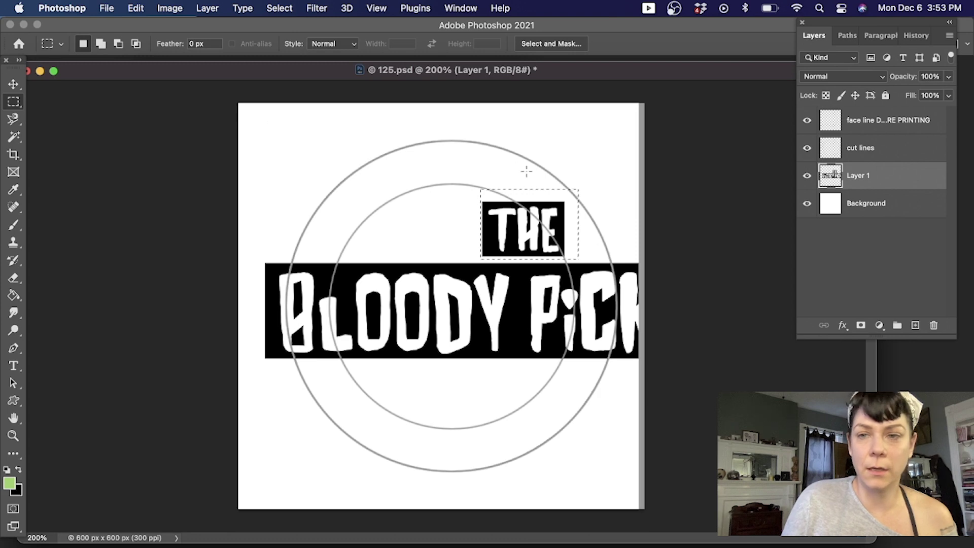
pyautogui.rightClick(520, 229)
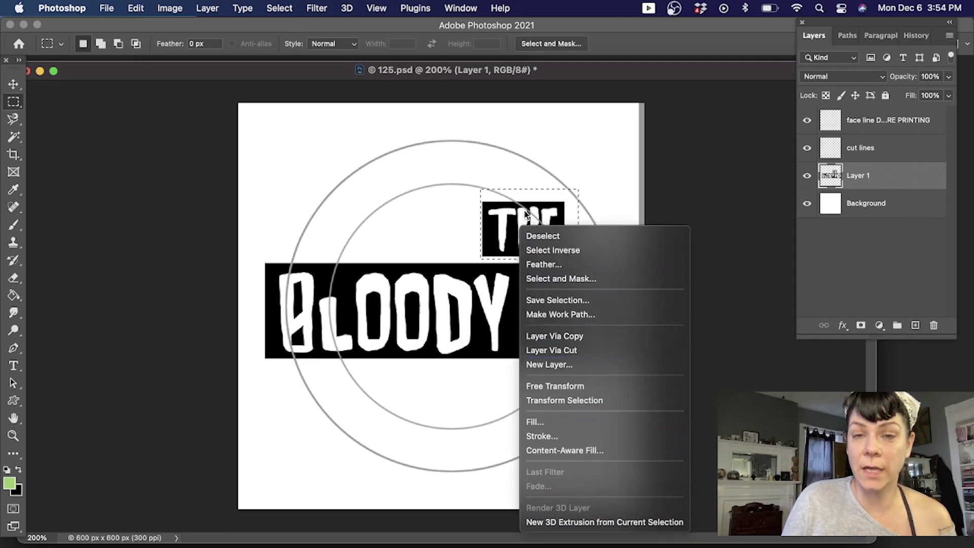
pyautogui.click(548, 350)
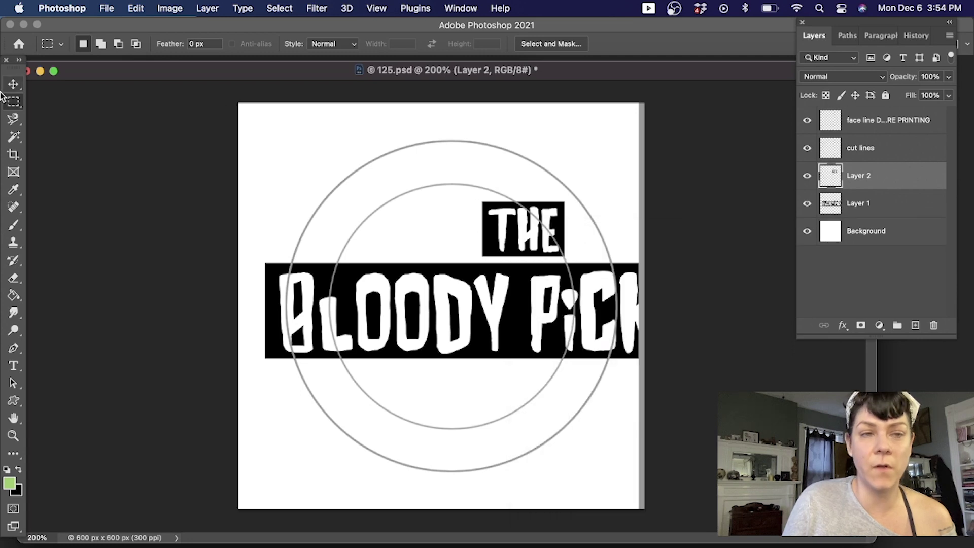
pyautogui.click(14, 84)
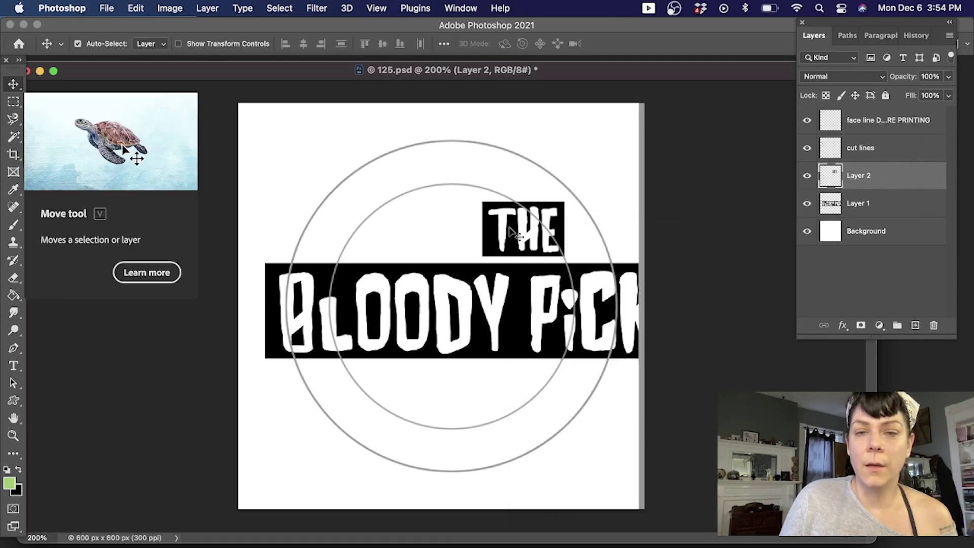
pyautogui.moveTo(513, 233); pyautogui.dragTo(412, 239)
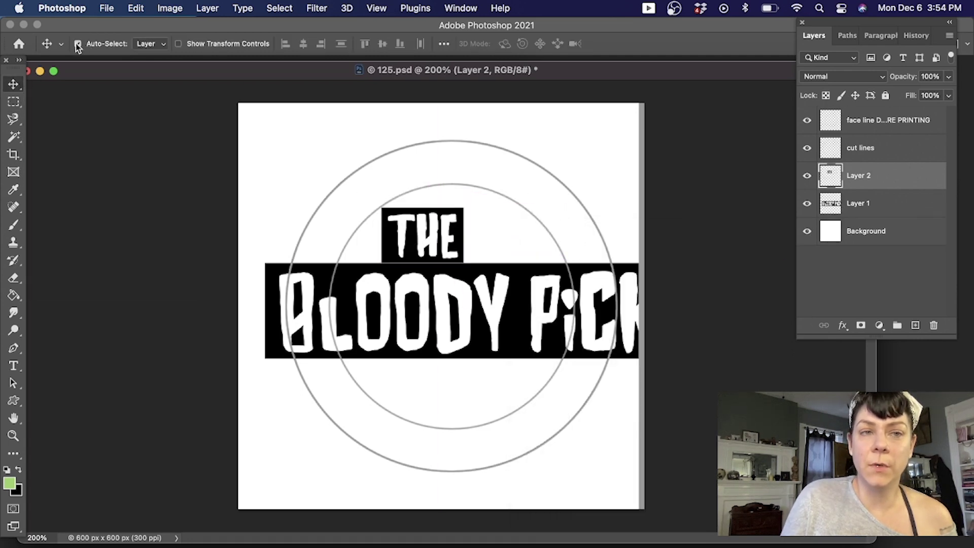
# Move the "BLOODY PICKUPS" strip slightly down and inward, and cut the word "BLOODY" onto its own layer.
pyautogui.moveTo(413, 317); pyautogui.dragTo(445, 334)
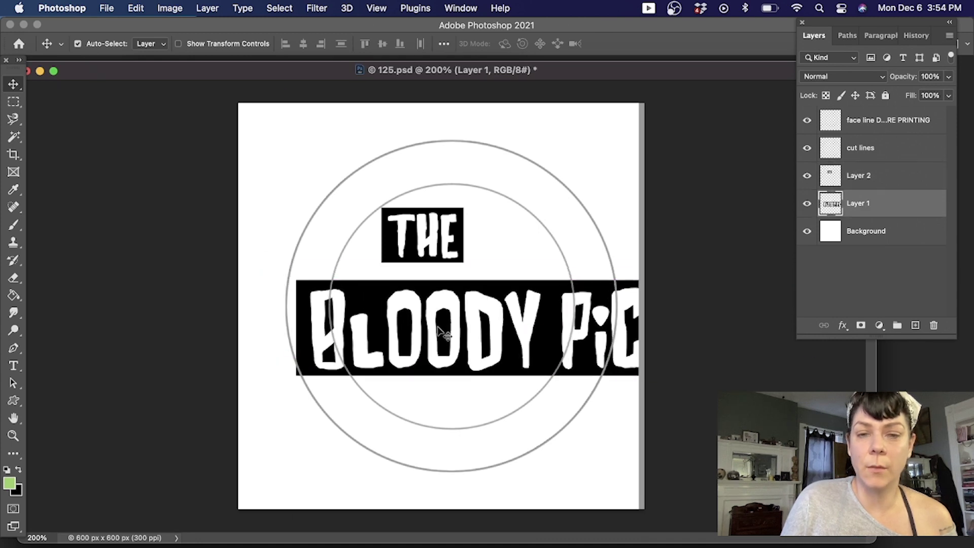
pyautogui.click(13, 101)
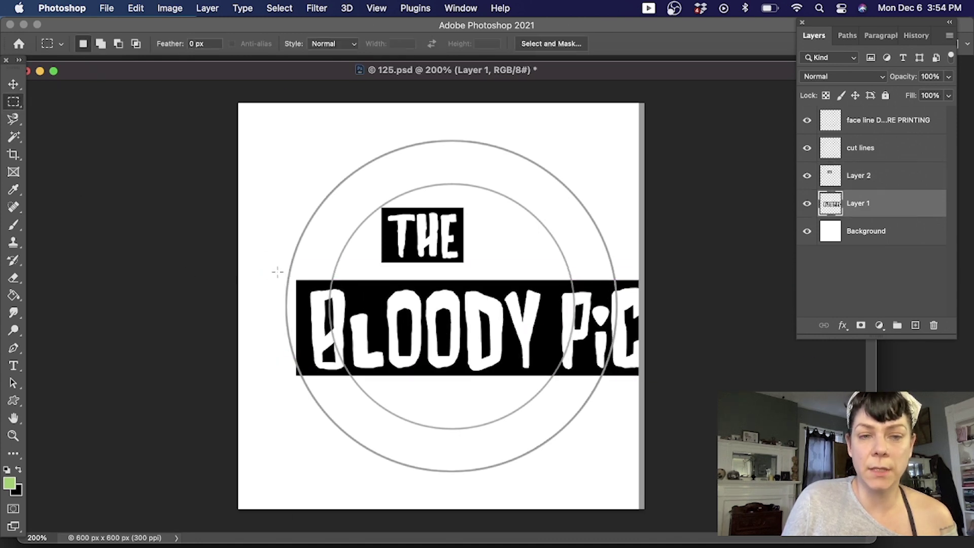
pyautogui.moveTo(288, 269); pyautogui.dragTo(549, 402)
pyautogui.rightClick(454, 343)
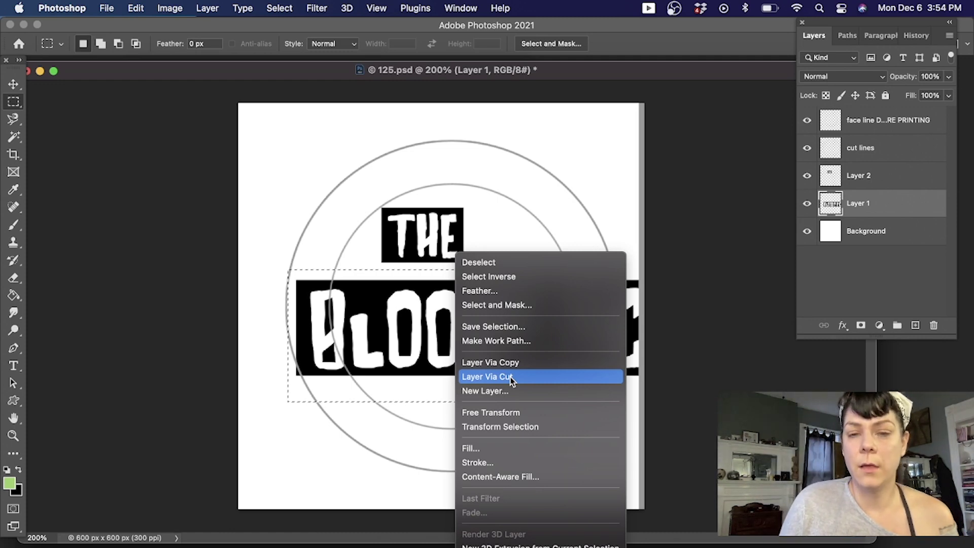
pyautogui.click(530, 381)
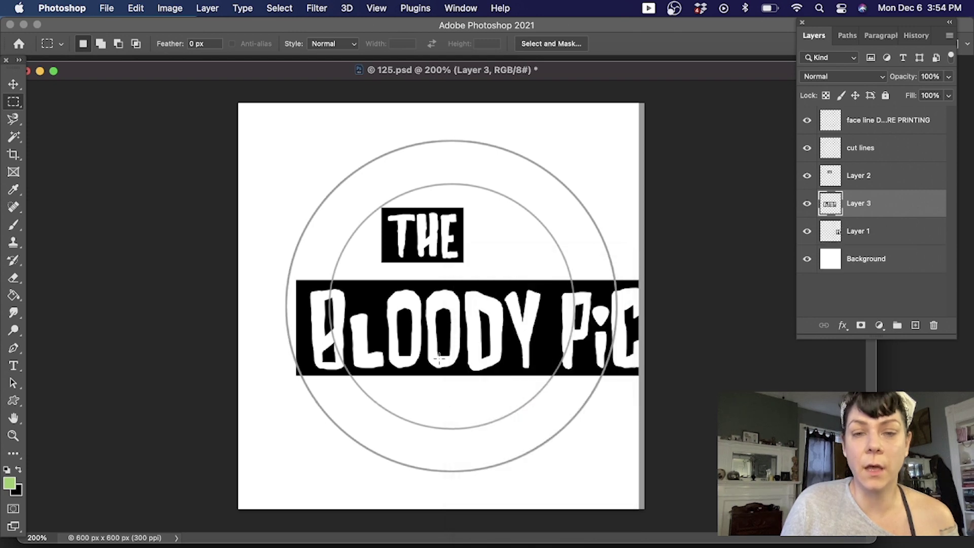
pyautogui.click(17, 85)
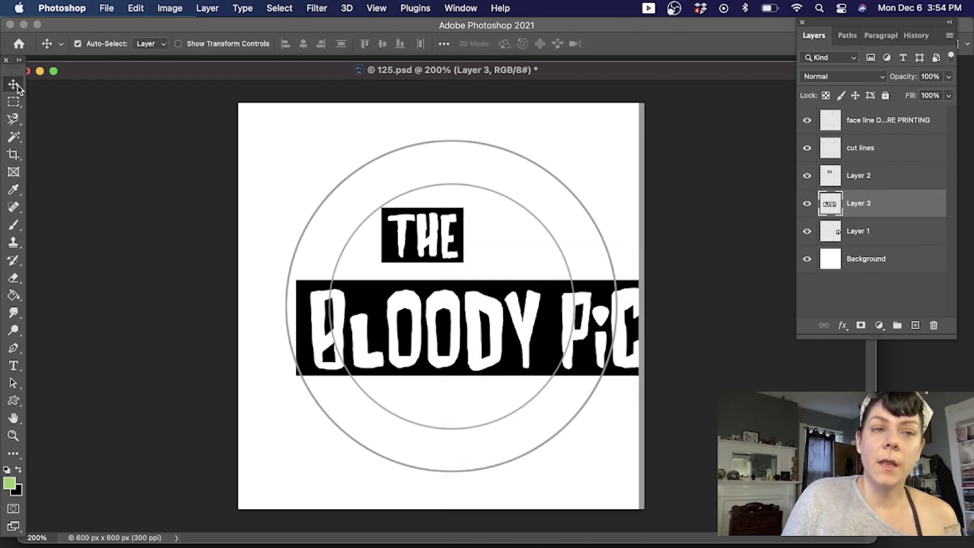
# Shift the "BLOODY" strip slightly inward and move the "PICKUPS" strip directly below it.
pyautogui.moveTo(471, 330)
pyautogui.mouseDown()
pyautogui.moveTo(477, 312)
pyautogui.moveTo(477, 329)
pyautogui.mouseUp()
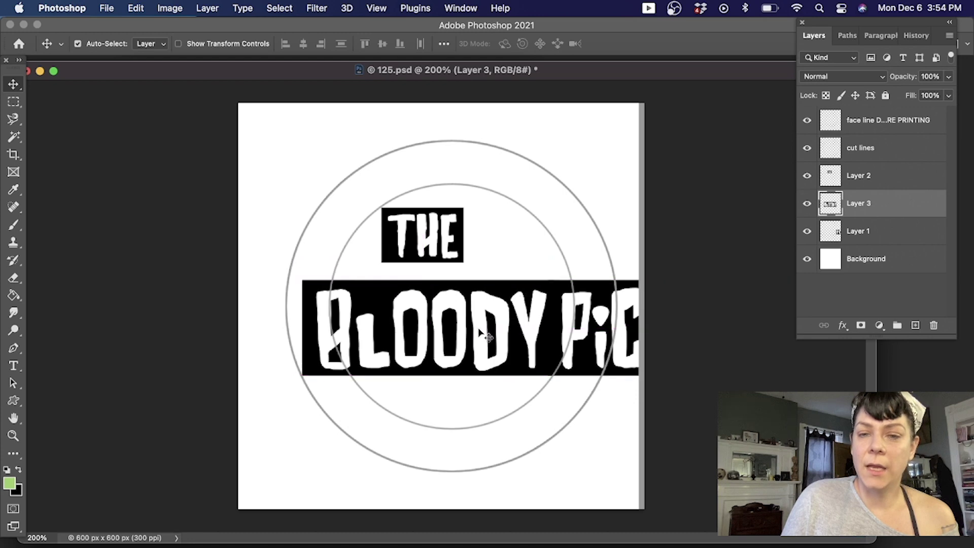
pyautogui.click(587, 340)
pyautogui.moveTo(588, 347); pyautogui.dragTo(431, 387)
# Rotate the "BLOODY" word about 6.5° counterclockwise and raise it until it sits just under "THE".
pyautogui.click(474, 334)
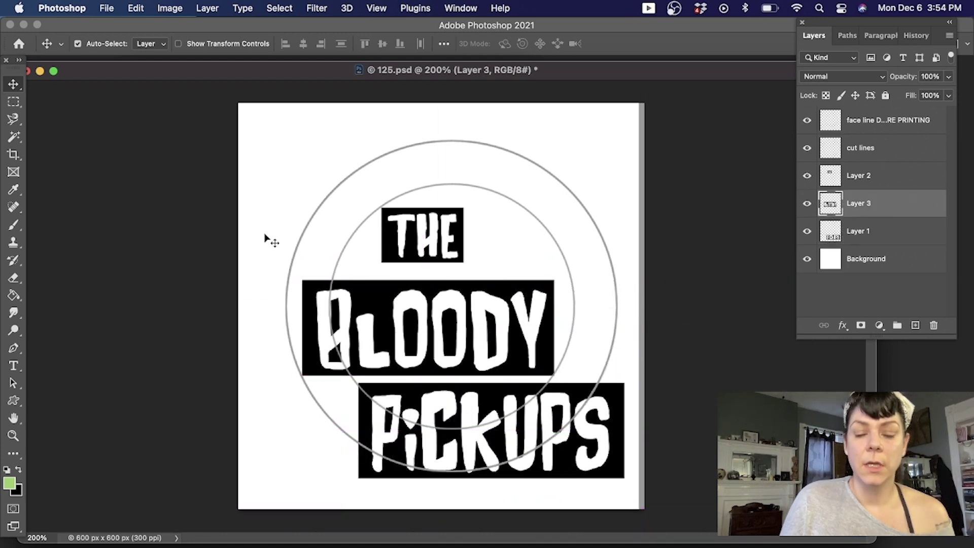
pyautogui.press('super+t')
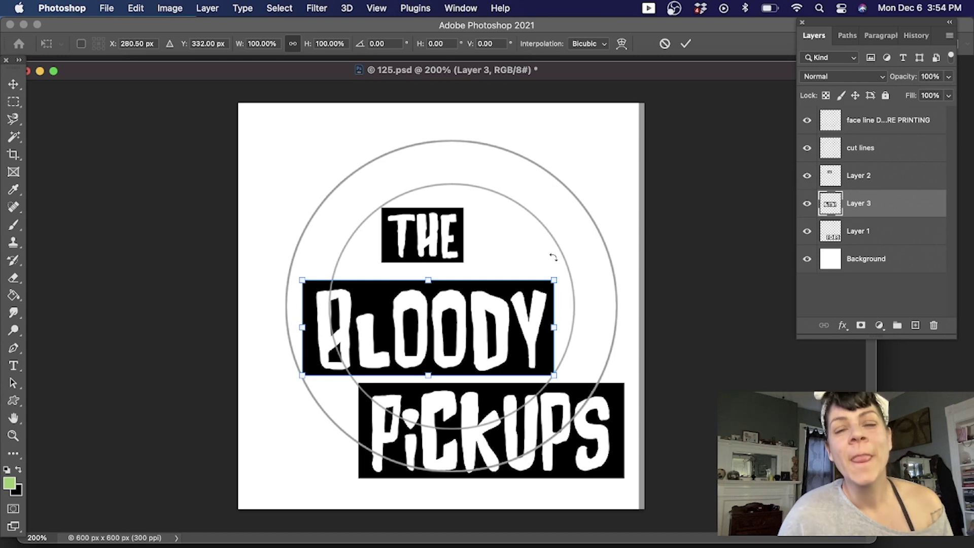
pyautogui.moveTo(554, 257); pyautogui.dragTo(546, 243)
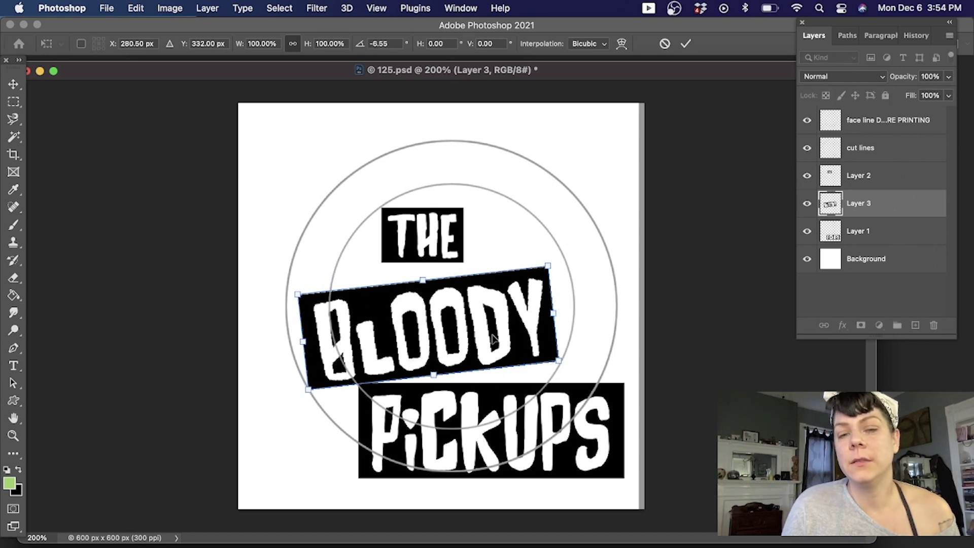
pyautogui.press('Return')
pyautogui.moveTo(492, 338); pyautogui.dragTo(503, 313)
# Scale the "BLOODY" word proportionally to about 81% so it fits within the inner circle.
pyautogui.press('super+t')
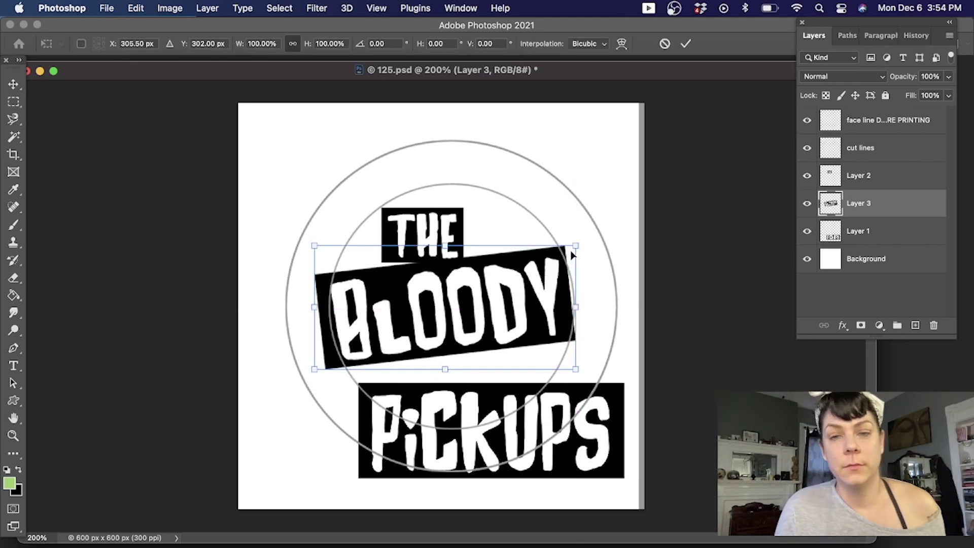
pyautogui.moveTo(582, 241); pyautogui.dragTo(561, 256)
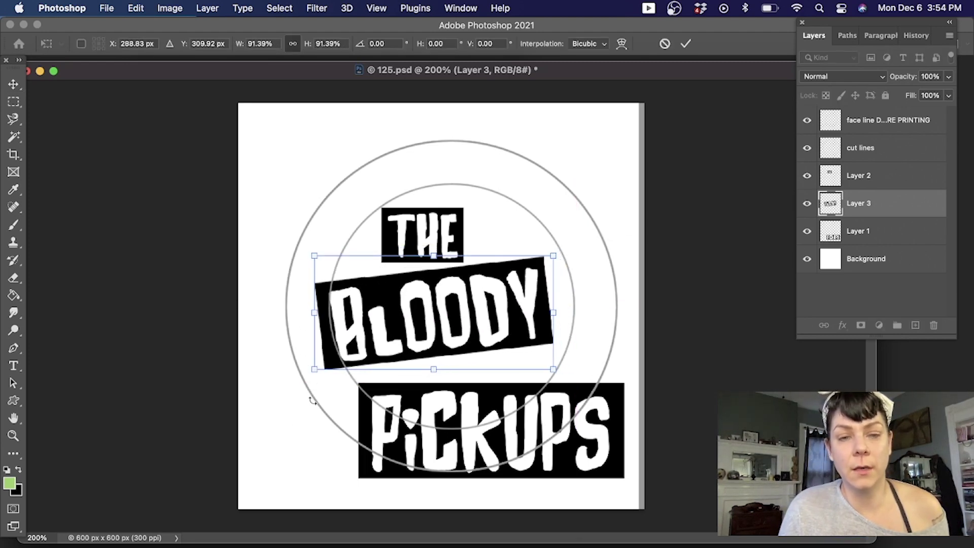
pyautogui.moveTo(309, 376); pyautogui.dragTo(337, 363)
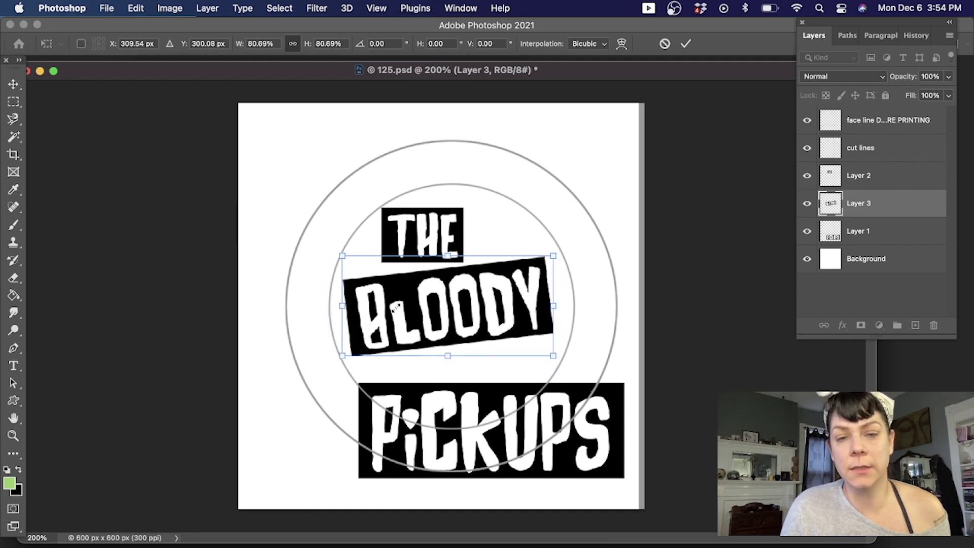
pyautogui.doubleClick(406, 299)
# Raise the "PICKUPS" word close under "BLOODY" and shrink it proportionally to roughly the width of "BLOODY".
pyautogui.click(444, 396)
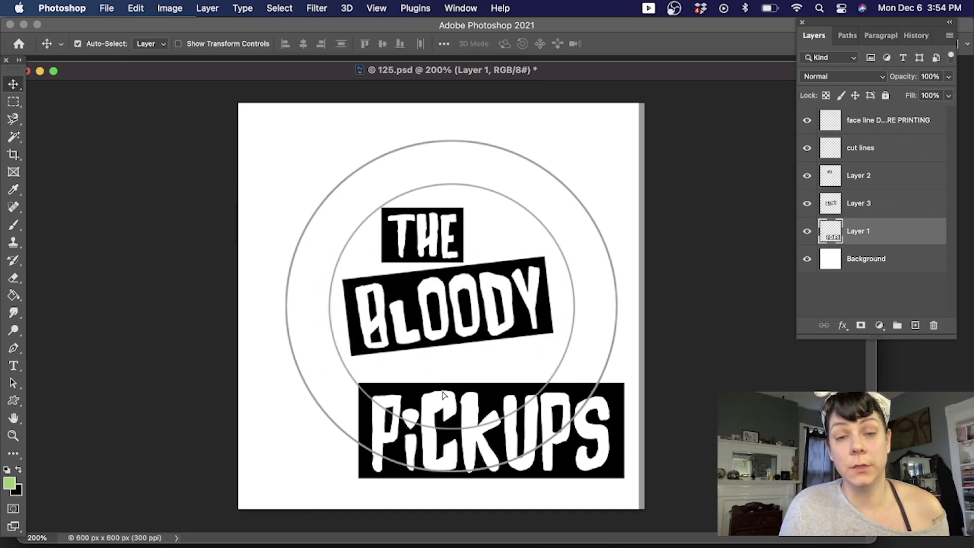
pyautogui.moveTo(444, 396); pyautogui.dragTo(439, 371)
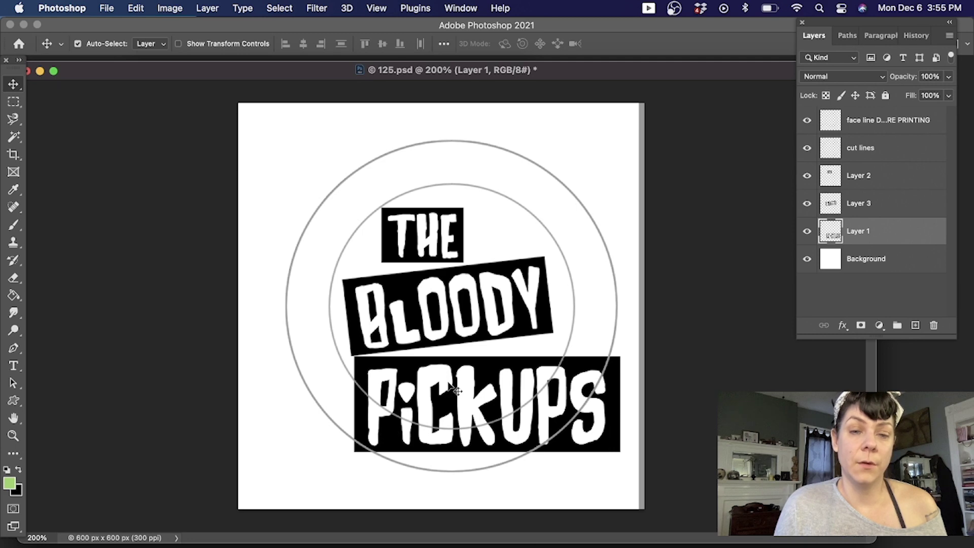
pyautogui.press('super+t')
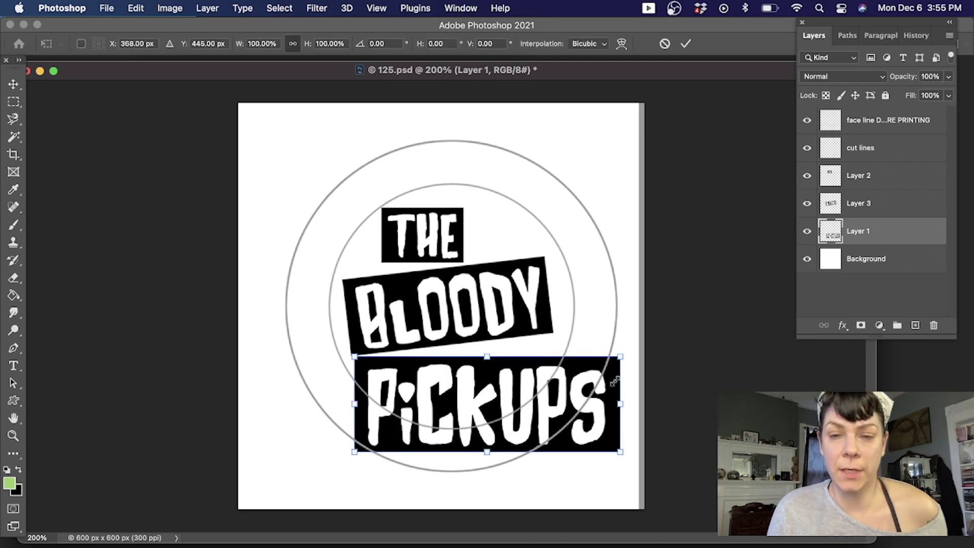
pyautogui.moveTo(621, 451); pyautogui.dragTo(528, 417)
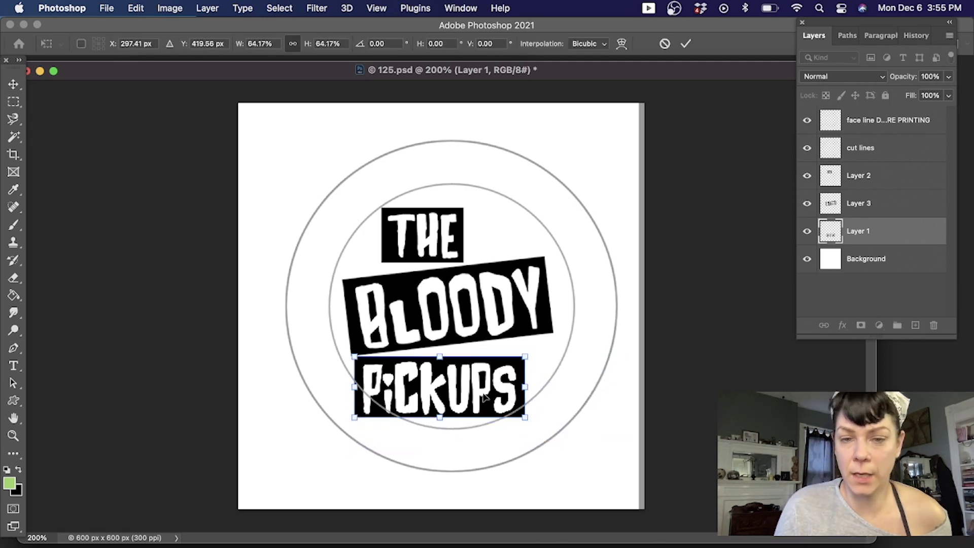
pyautogui.moveTo(477, 397); pyautogui.dragTo(579, 435)
pyautogui.press('Return')
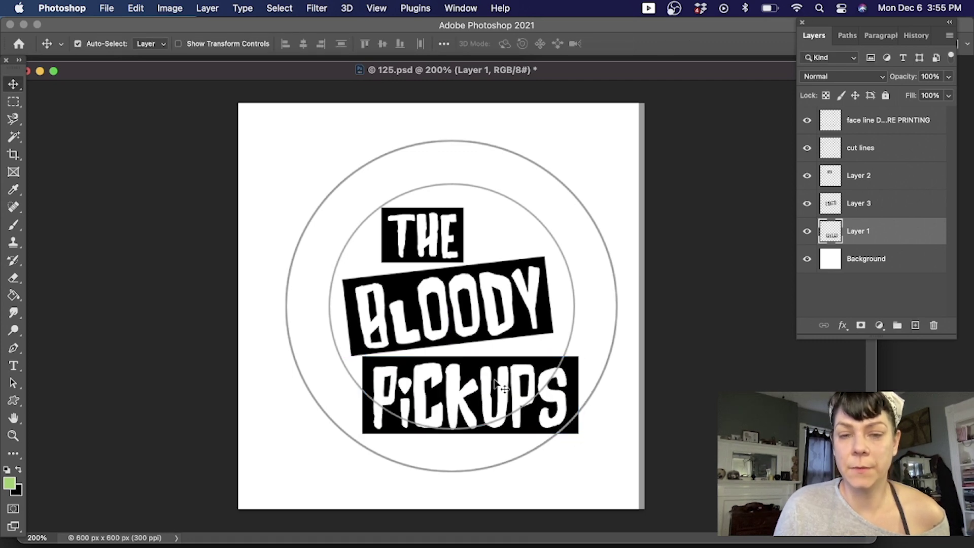
pyautogui.moveTo(498, 380)
pyautogui.mouseDown()
pyautogui.moveTo(494, 355)
pyautogui.moveTo(491, 388)
pyautogui.mouseUp()
# Scale the three word layers down together so they fit inside the inner circle, and center them there.
pyautogui.click(477, 300)
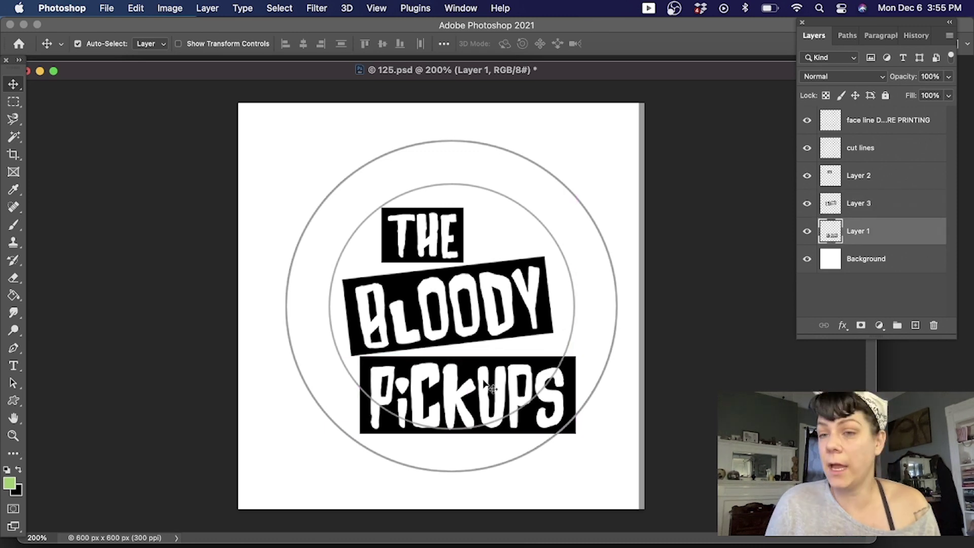
pyautogui.keyDown('shift'); pyautogui.click(891, 179); pyautogui.keyUp('shift')
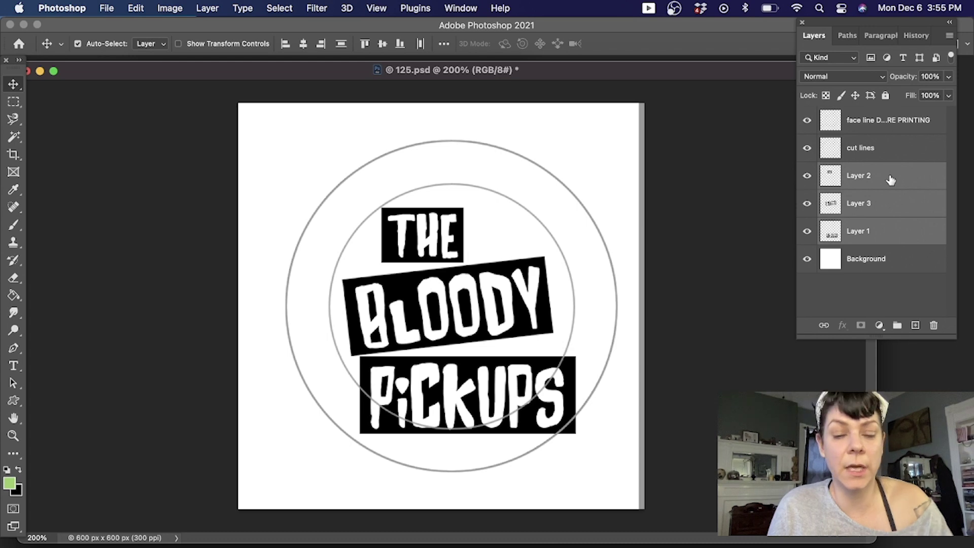
pyautogui.press('super+t')
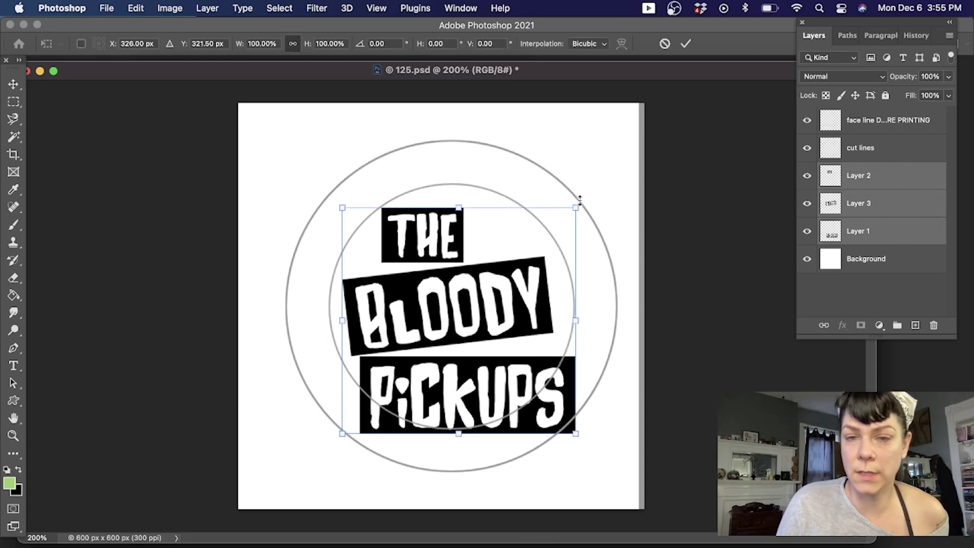
pyautogui.moveTo(579, 201); pyautogui.dragTo(541, 239)
pyautogui.moveTo(482, 318); pyautogui.dragTo(493, 285)
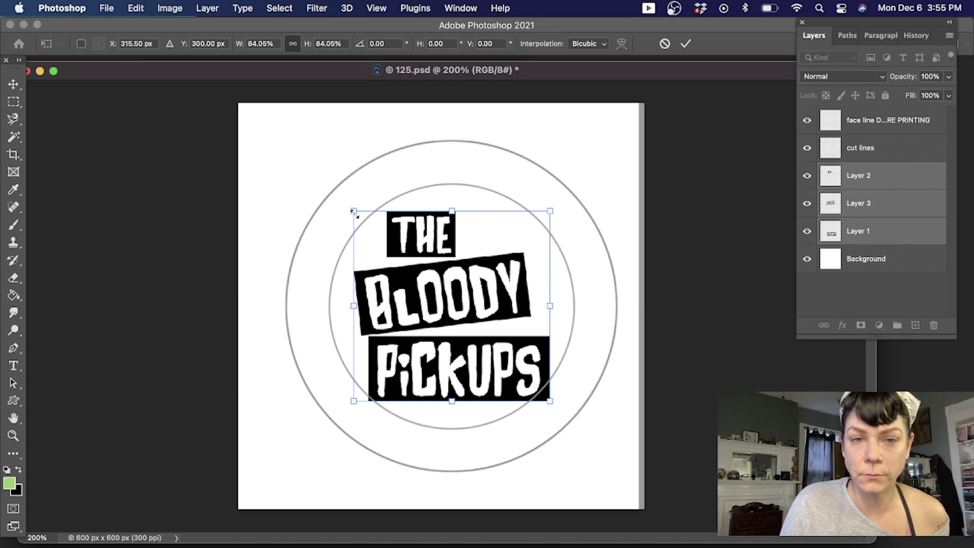
pyautogui.moveTo(354, 212); pyautogui.dragTo(372, 231)
pyautogui.press('Return')
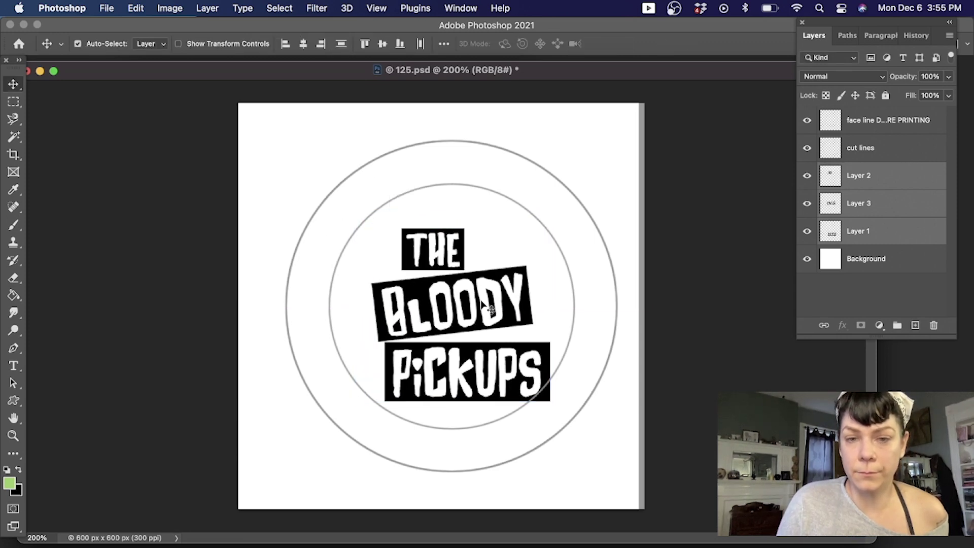
pyautogui.moveTo(488, 307); pyautogui.dragTo(477, 289)
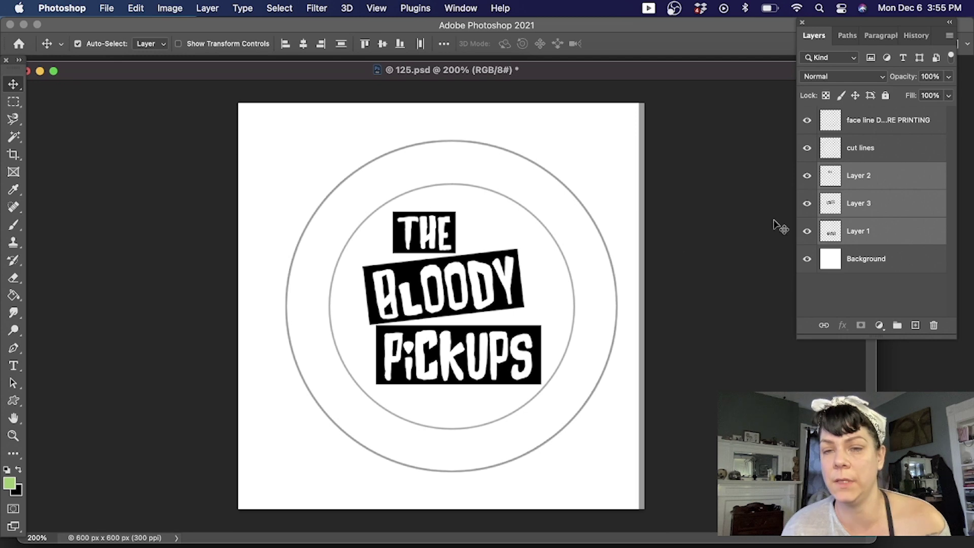
# Hide the face line and Background layers and add a new empty layer above the three word layers.
pyautogui.click(806, 123)
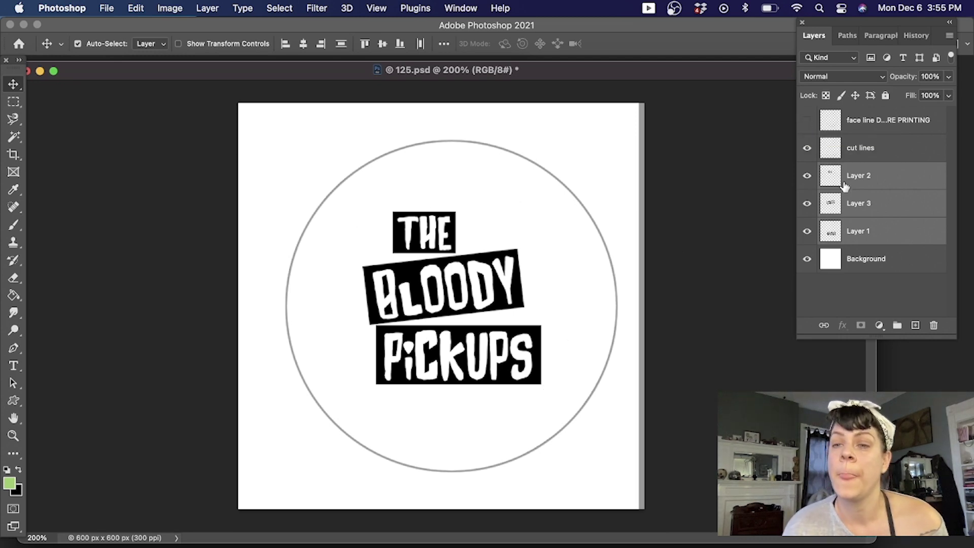
pyautogui.click(915, 325)
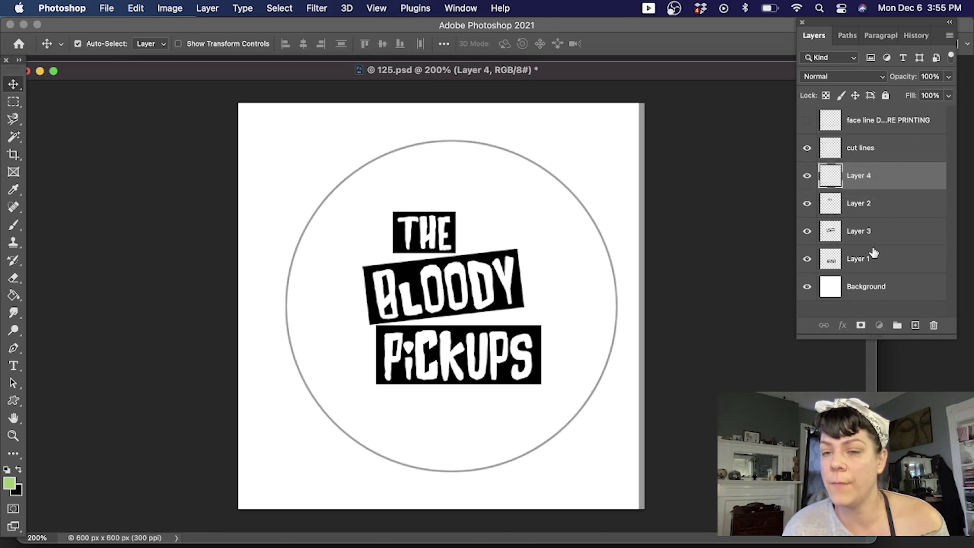
pyautogui.click(806, 287)
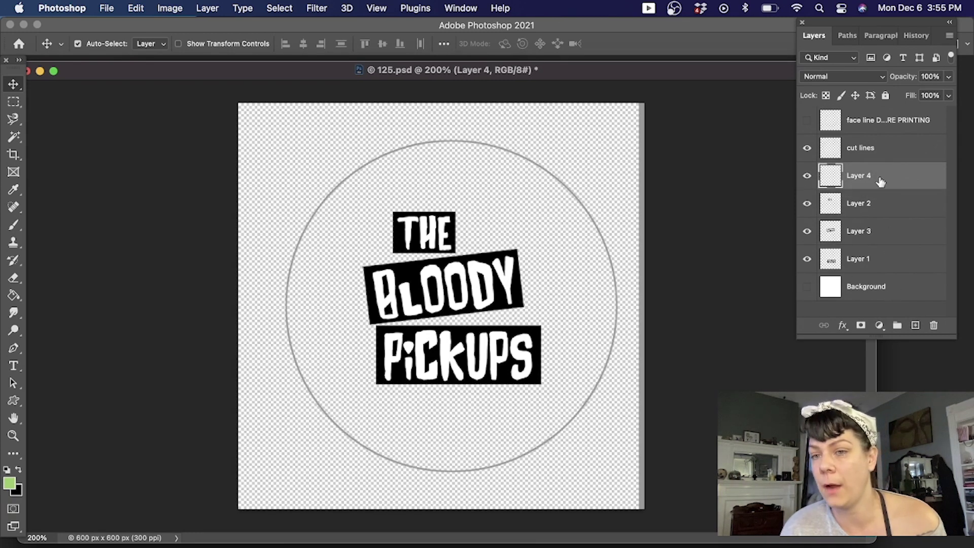
# Load the cut line path as a selection and invert it to cover the area outside the circle.
pyautogui.click(846, 38)
pyautogui.click(839, 59)
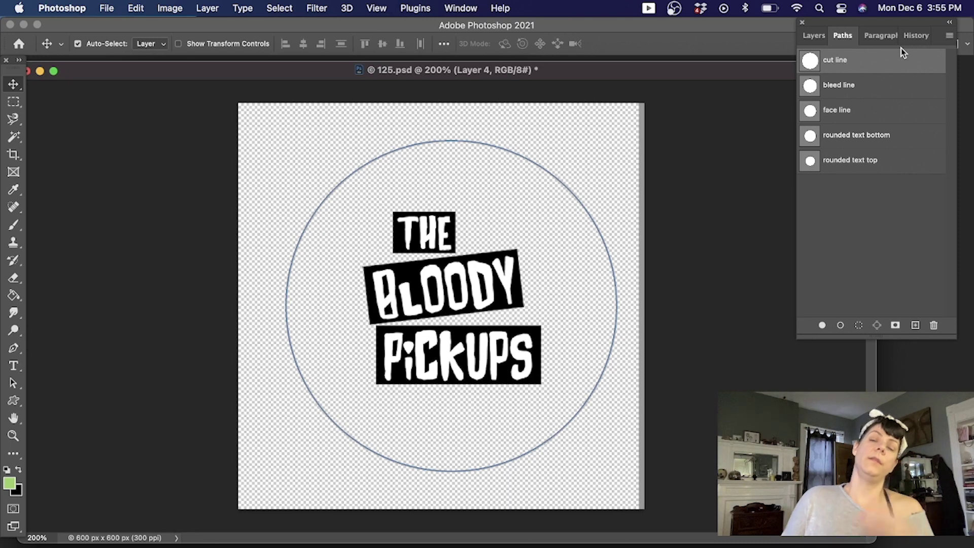
pyautogui.moveTo(902, 53); pyautogui.dragTo(859, 328)
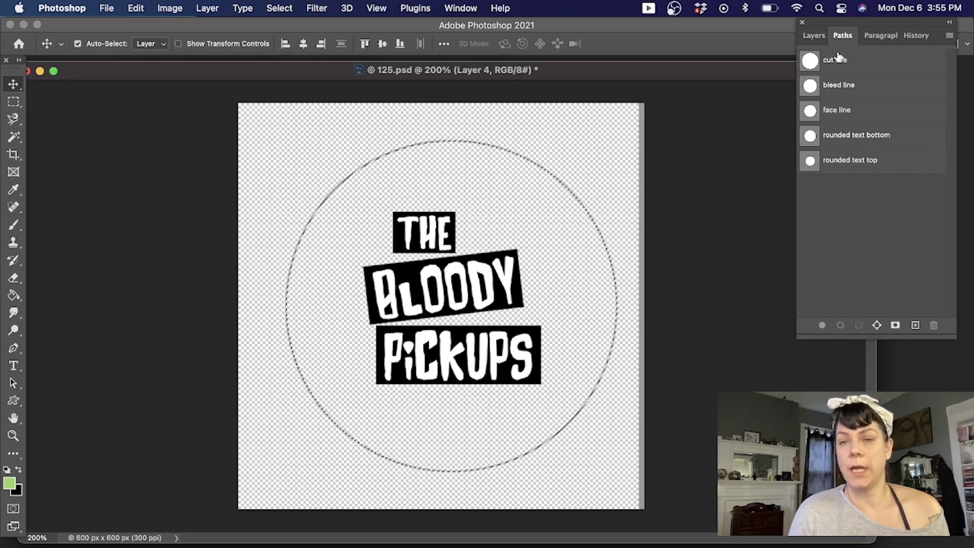
pyautogui.click(813, 36)
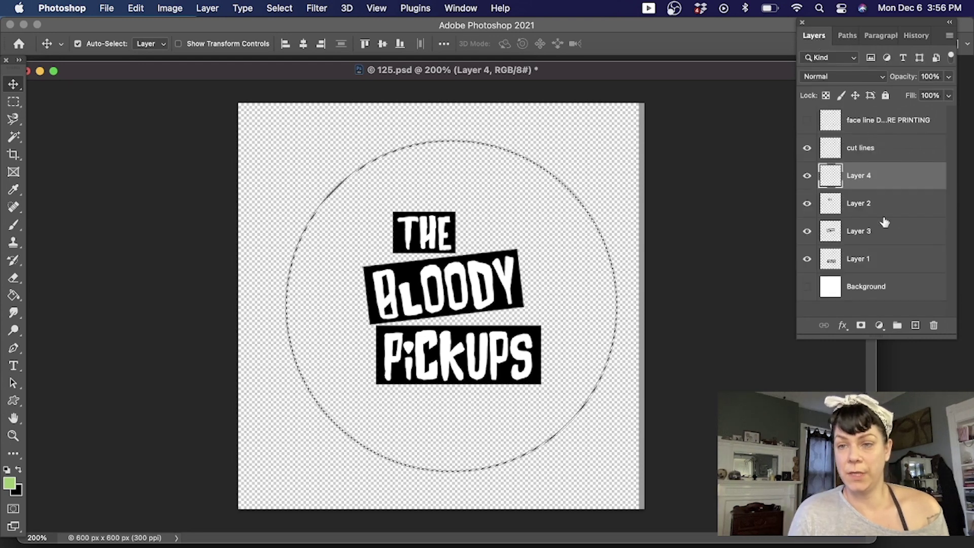
pyautogui.click(279, 8)
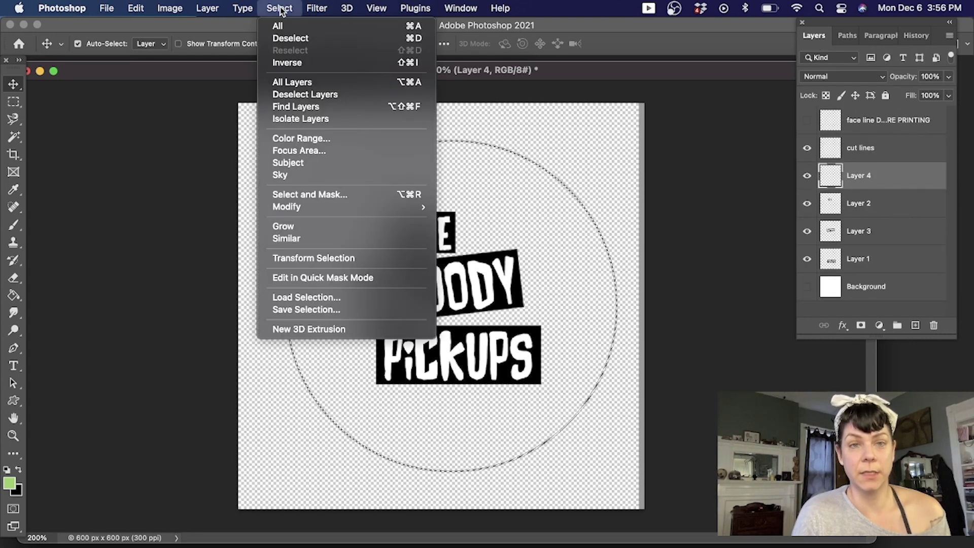
pyautogui.click(304, 63)
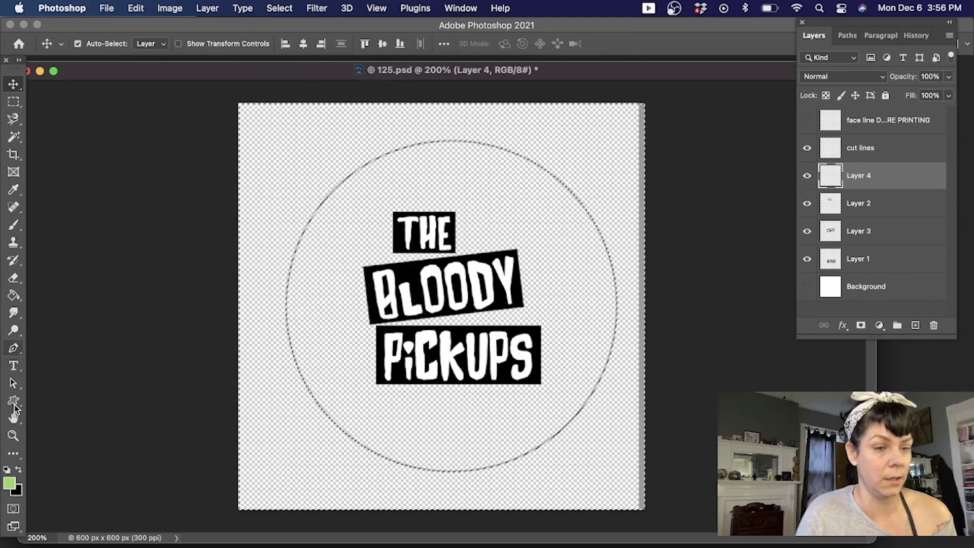
# Fill the area outside the cut circle with white on the new layer, and clear the selection.
pyautogui.click(8, 468)
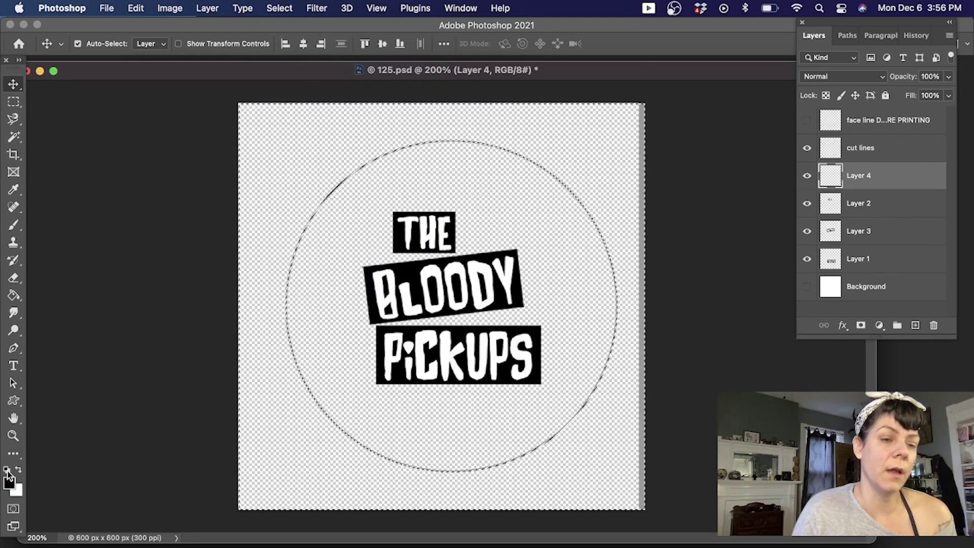
pyautogui.click(18, 471)
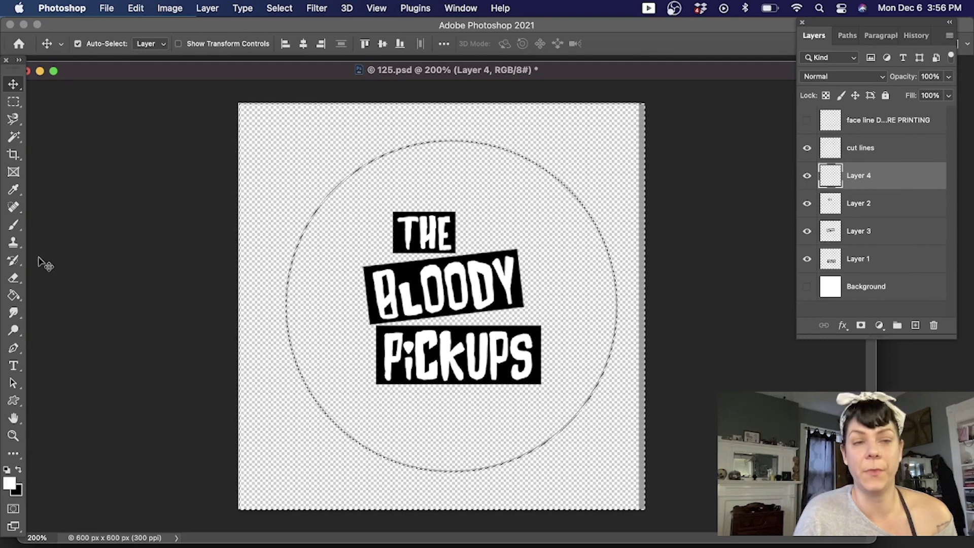
pyautogui.click(15, 295)
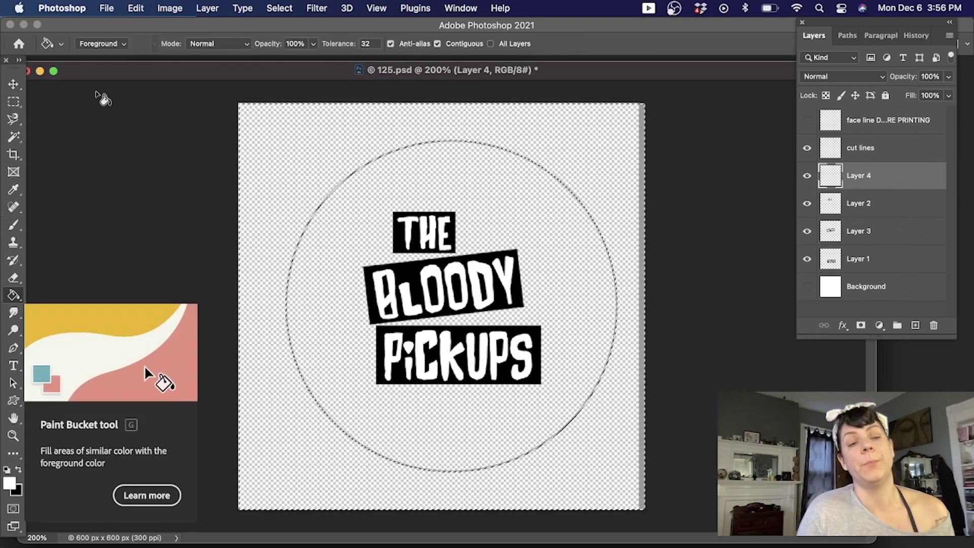
pyautogui.click(315, 127)
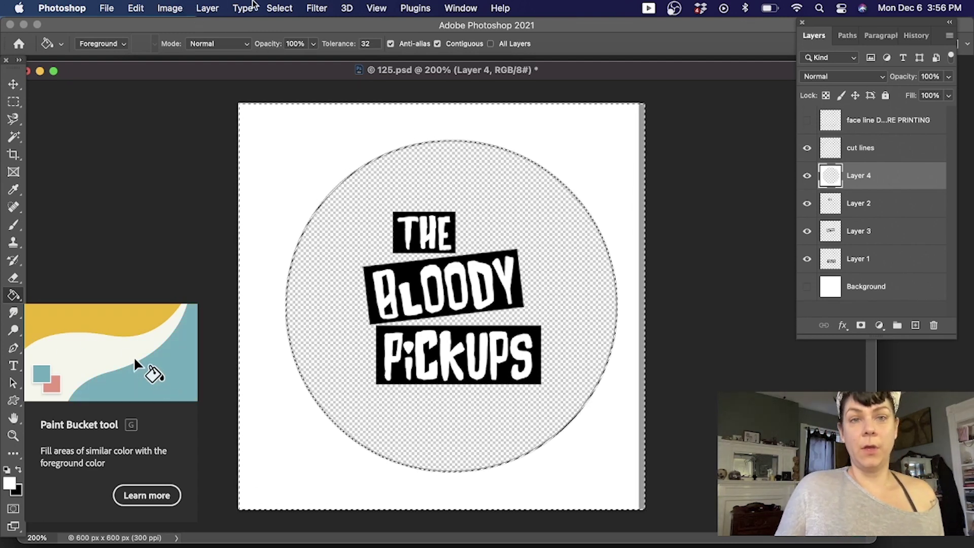
pyautogui.click(279, 8)
pyautogui.click(300, 38)
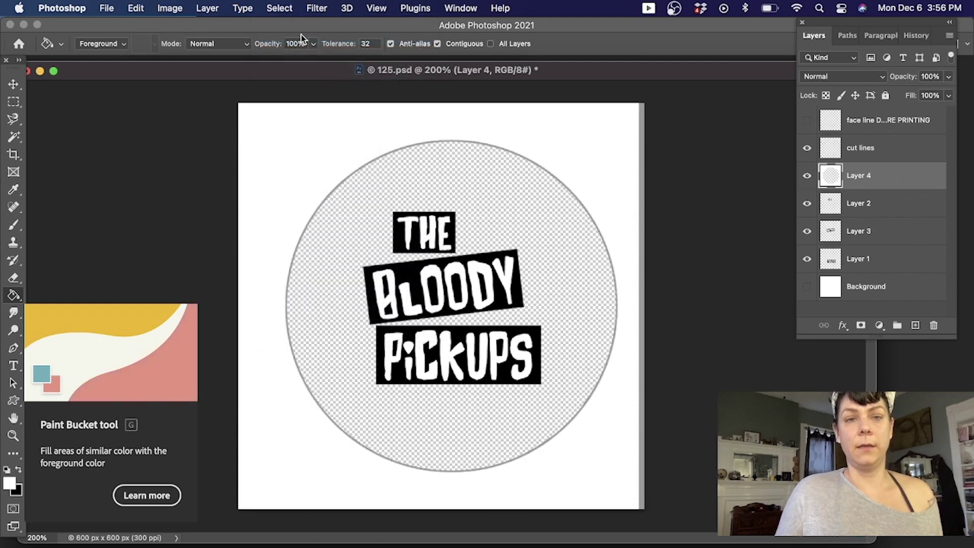
# Define the button artwork as a pattern named 125.psd and minimize its window to bring up 125page.psd.
pyautogui.click(171, 9)
pyautogui.moveTo(144, 11)
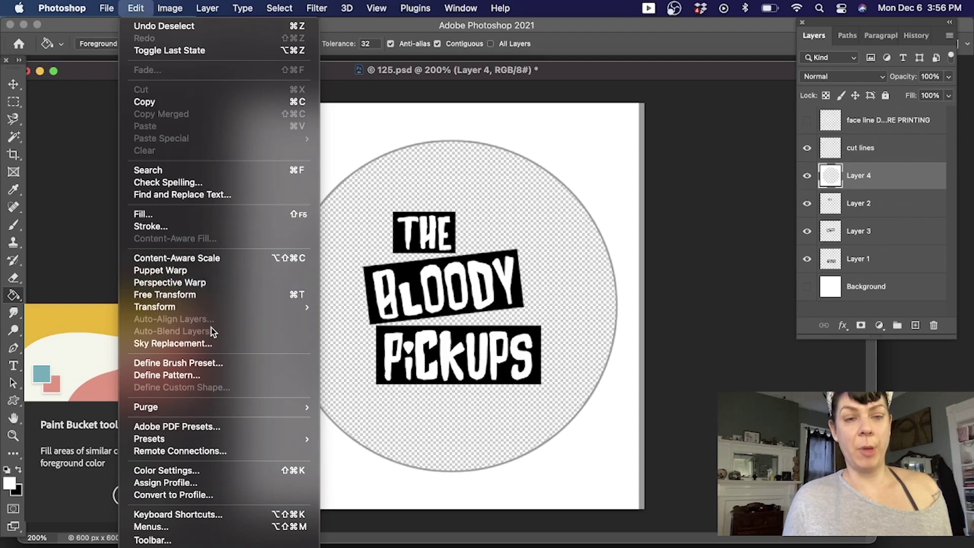
pyautogui.click(207, 375)
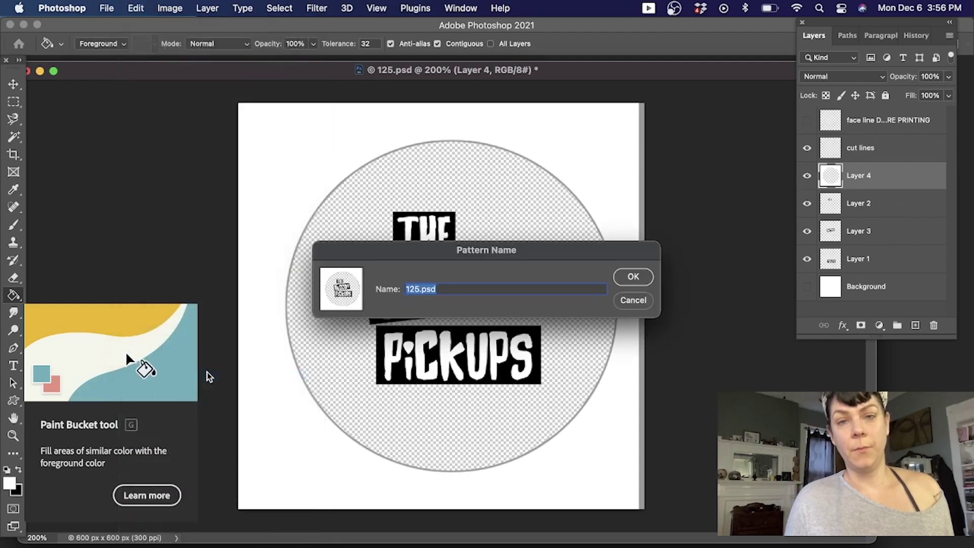
pyautogui.click(620, 278)
pyautogui.moveTo(174, 75); pyautogui.dragTo(387, 105)
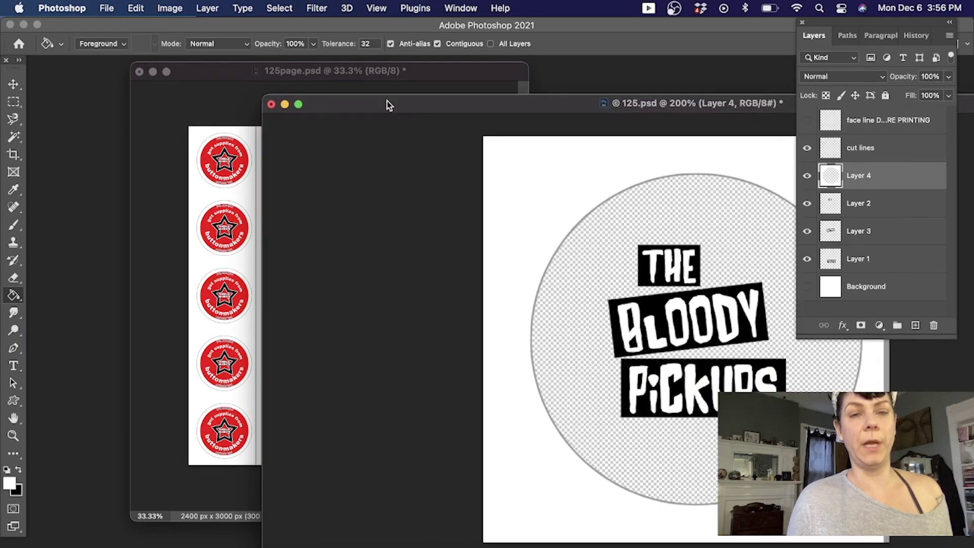
pyautogui.click(285, 105)
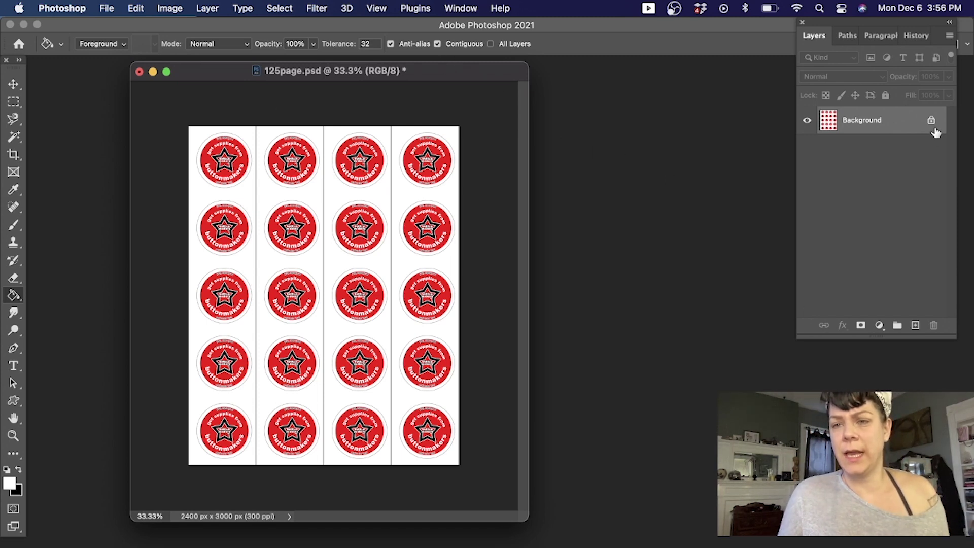
# Convert the sheet's locked Background into a regular layer, then fill a new layer above it with white.
pyautogui.doubleClick(897, 128)
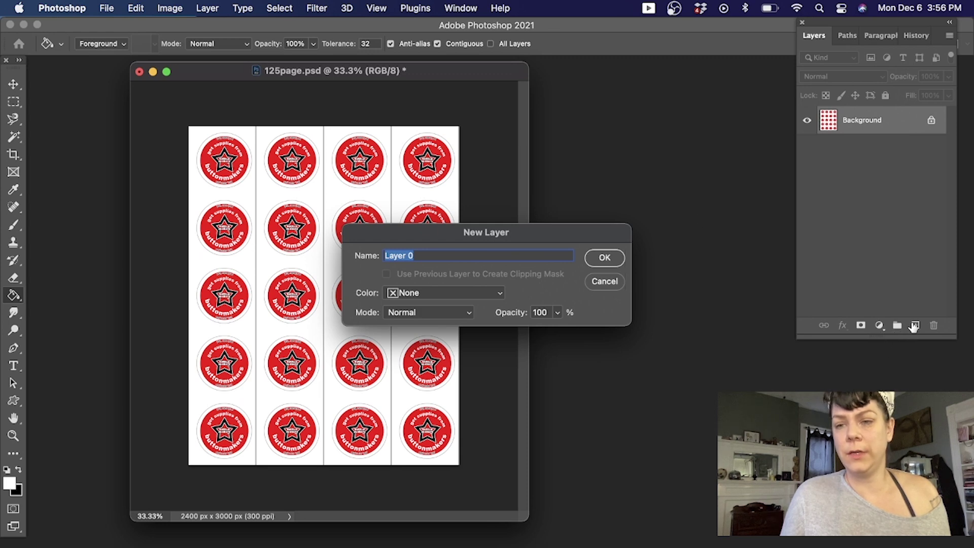
pyautogui.click(597, 261)
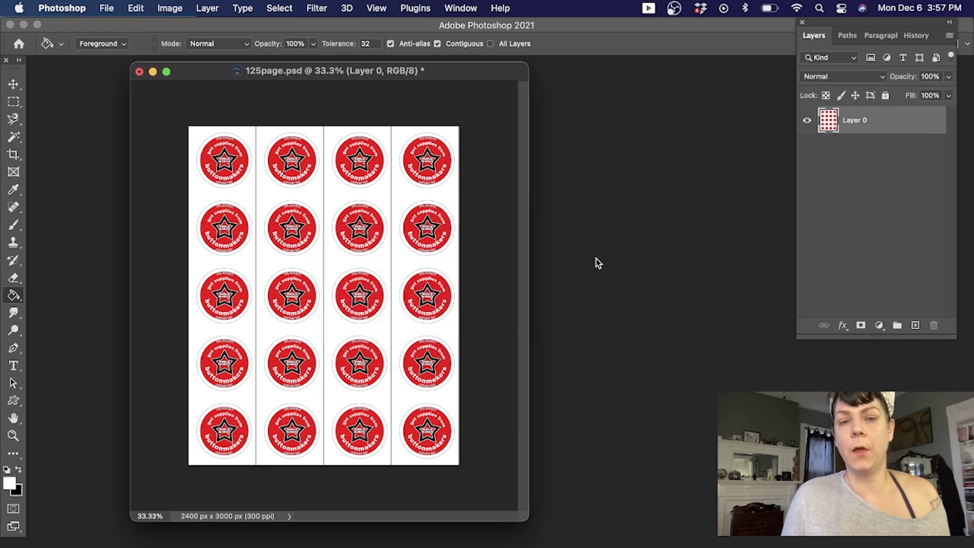
pyautogui.click(915, 325)
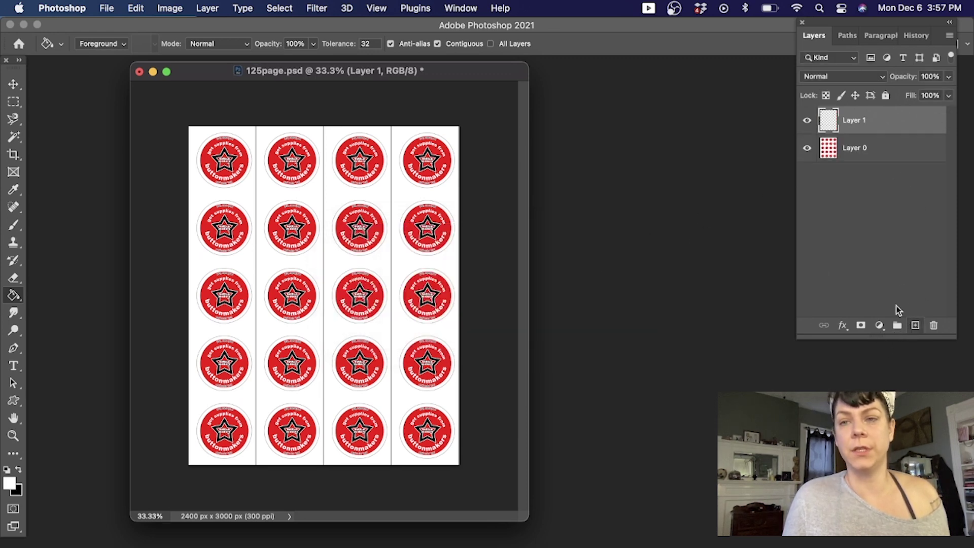
pyautogui.click(259, 304)
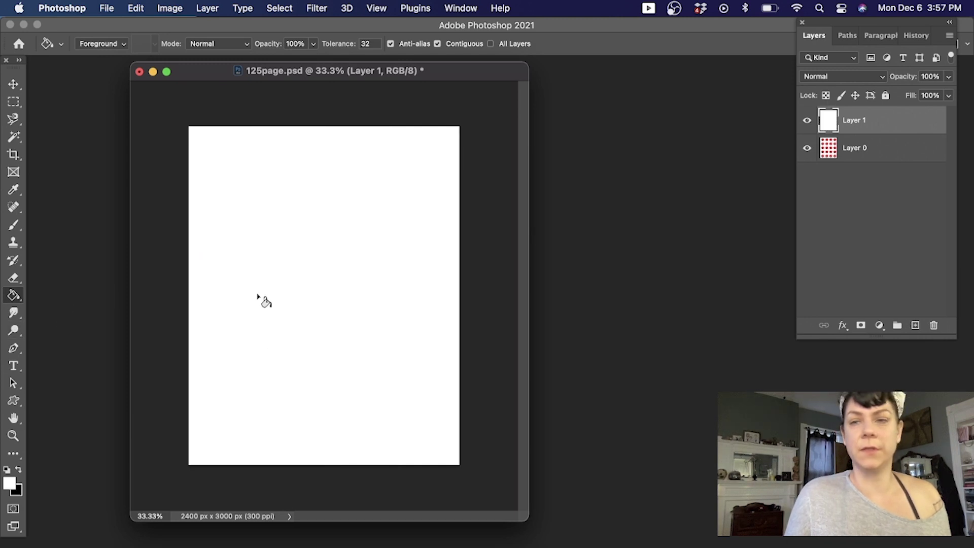
# Delete Layer 0, which holds the old red button artwork.
pyautogui.click(916, 148)
pyautogui.doubleClick(916, 147)
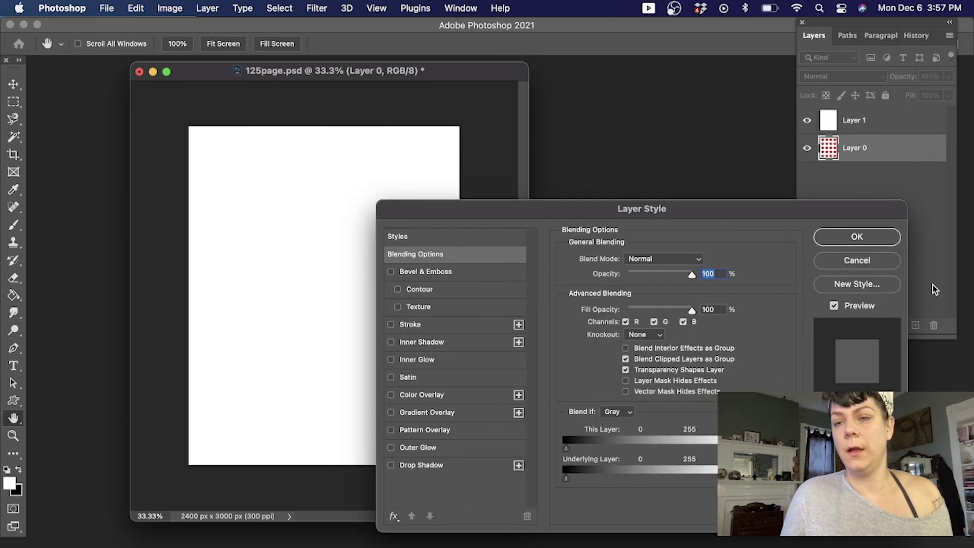
pyautogui.click(842, 260)
pyautogui.moveTo(909, 152); pyautogui.dragTo(934, 325)
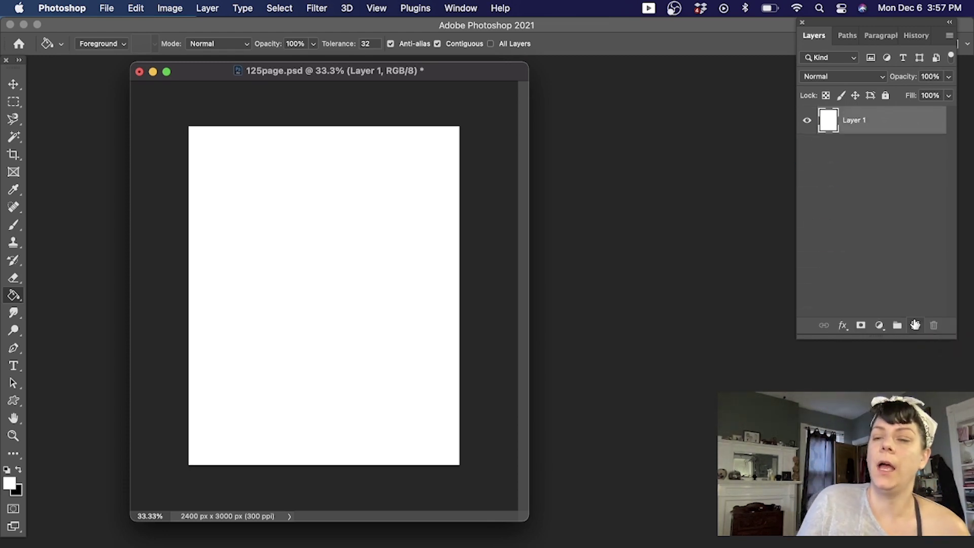
# Add a new layer above the white one and fill it with the newly defined button pattern.
pyautogui.click(915, 325)
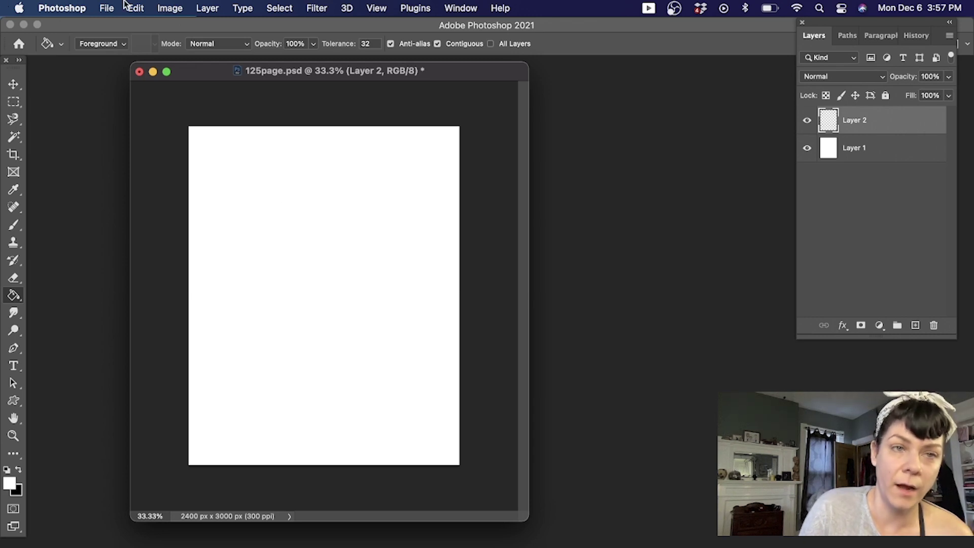
pyautogui.click(137, 8)
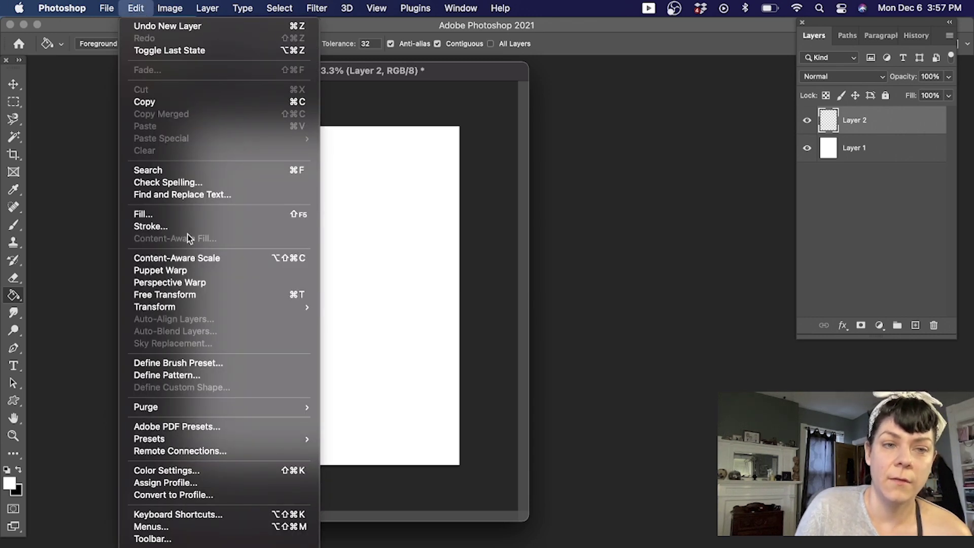
pyautogui.click(192, 214)
pyautogui.click(475, 264)
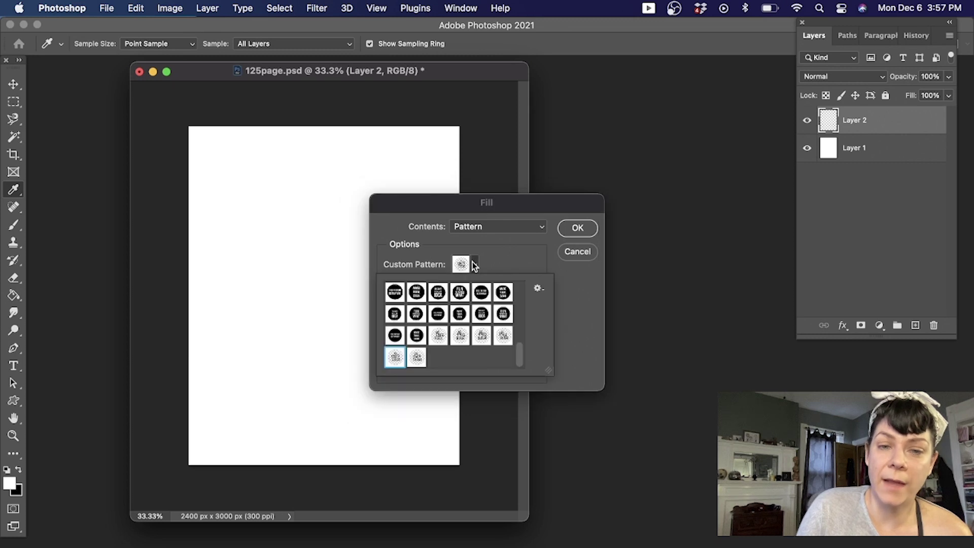
pyautogui.click(417, 358)
pyautogui.click(578, 228)
pyautogui.press('g')
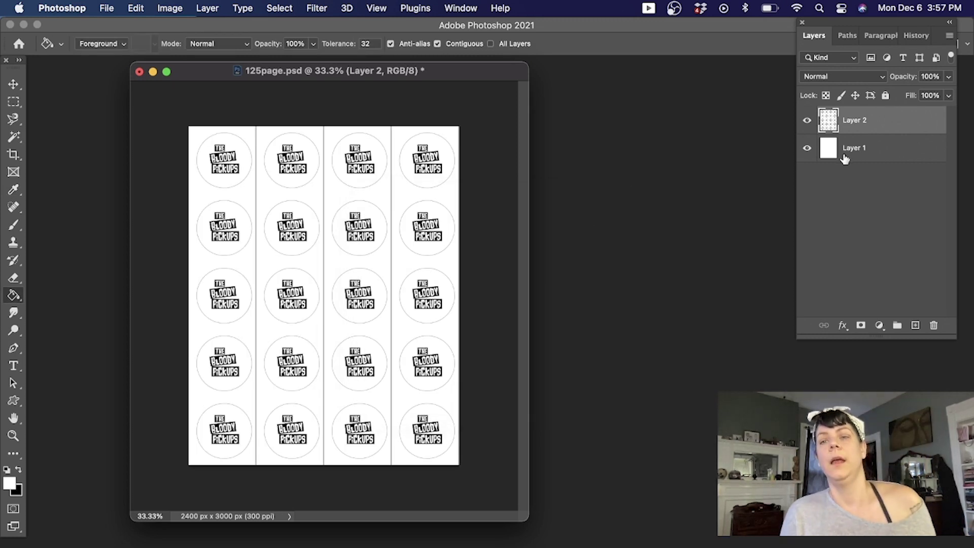
# Hide the white layer and add an empty layer between it and the logo pattern layer.
pyautogui.click(807, 148)
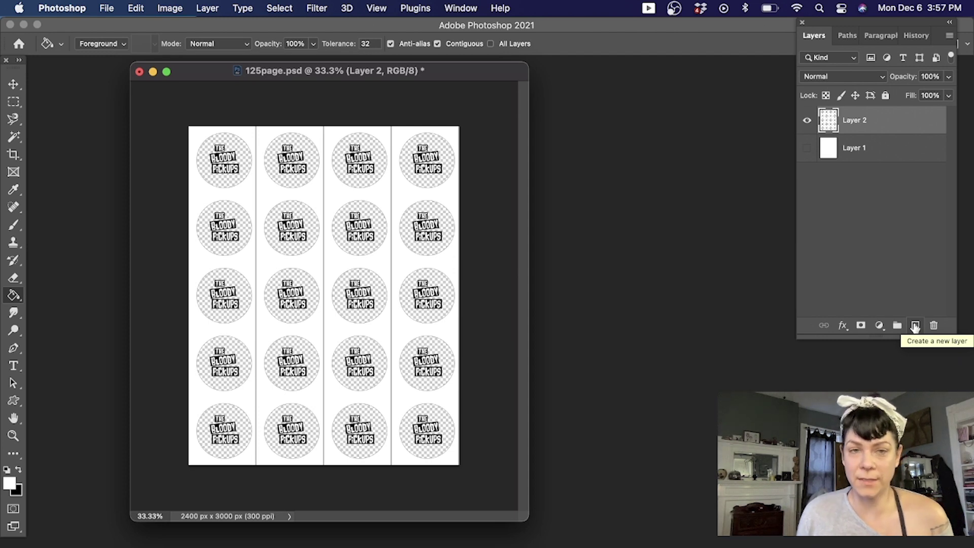
pyautogui.click(915, 325)
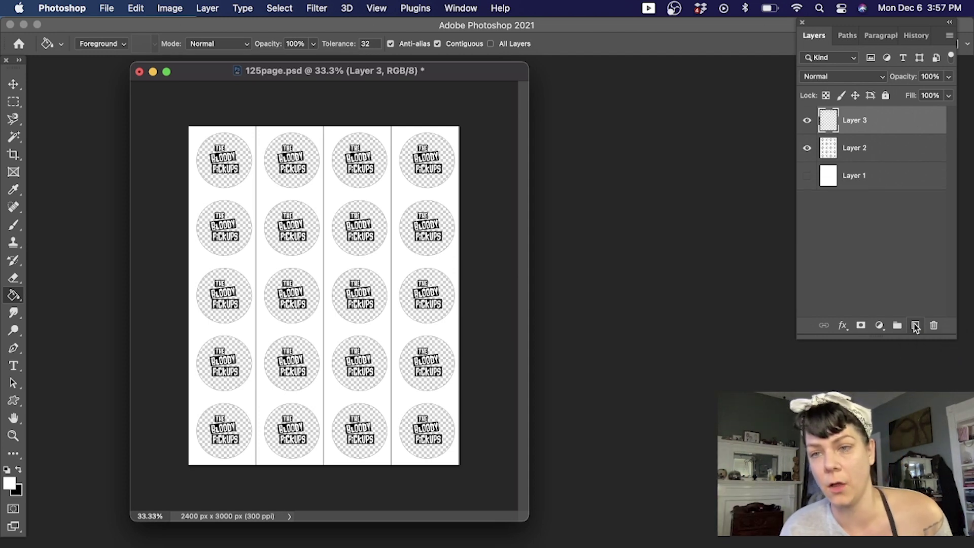
pyautogui.moveTo(878, 112); pyautogui.dragTo(869, 155)
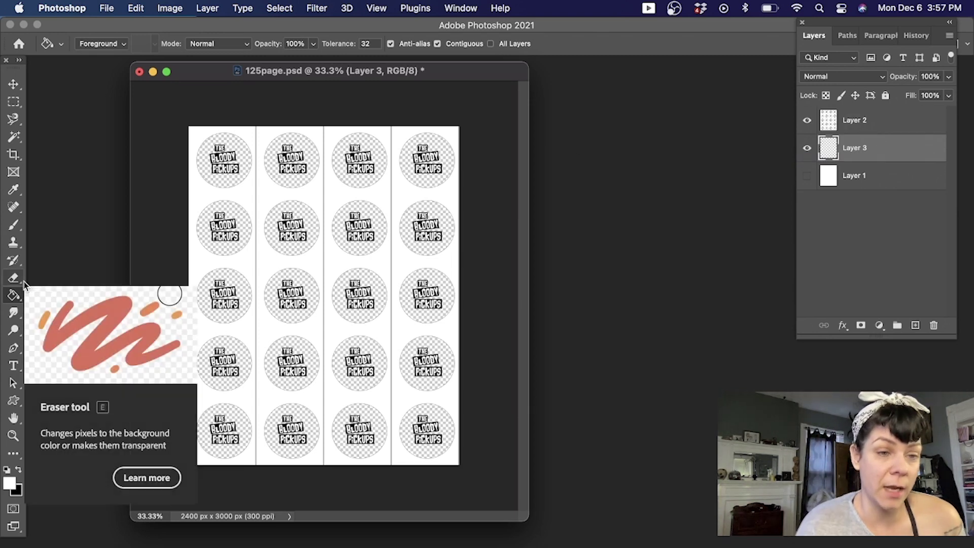
# Turn off the Only Web Colors restriction and set the foreground color to red (e20606).
pyautogui.click(7, 472)
pyautogui.click(8, 484)
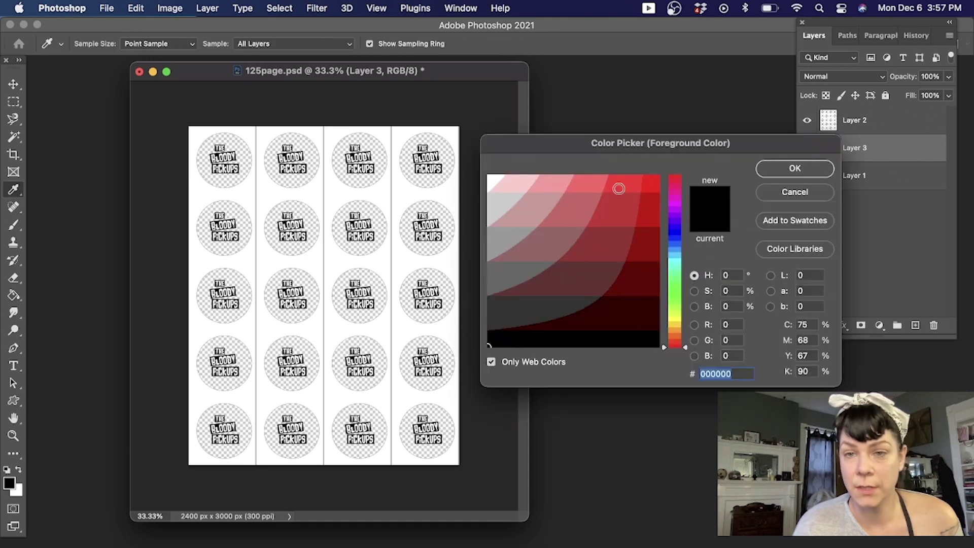
pyautogui.click(491, 361)
pyautogui.moveTo(628, 191); pyautogui.dragTo(654, 194)
pyautogui.click(796, 168)
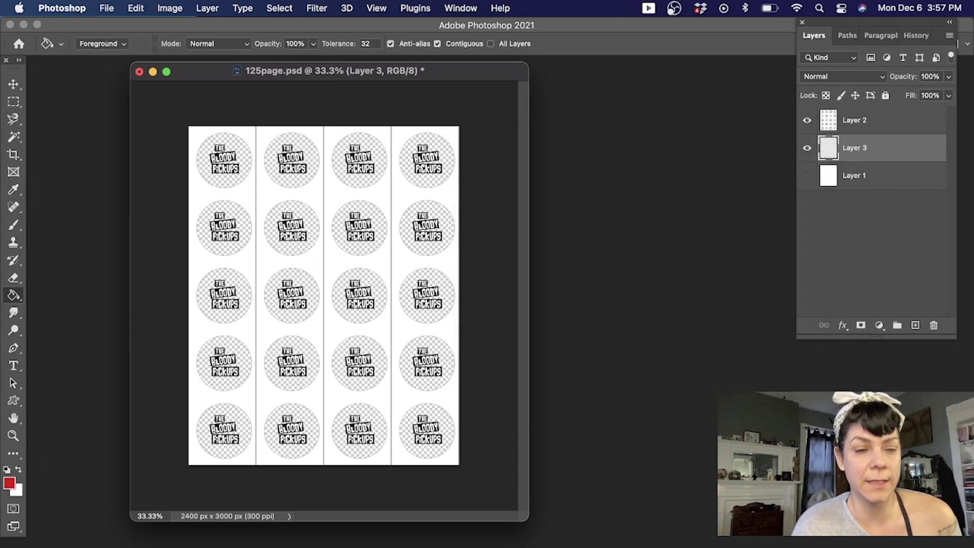
# Make red the background color and blue (0011ee) the foreground, and draw a horizontal blue-to-red linear gradient across the sheet on the empty layer.
pyautogui.click(18, 470)
pyautogui.click(11, 481)
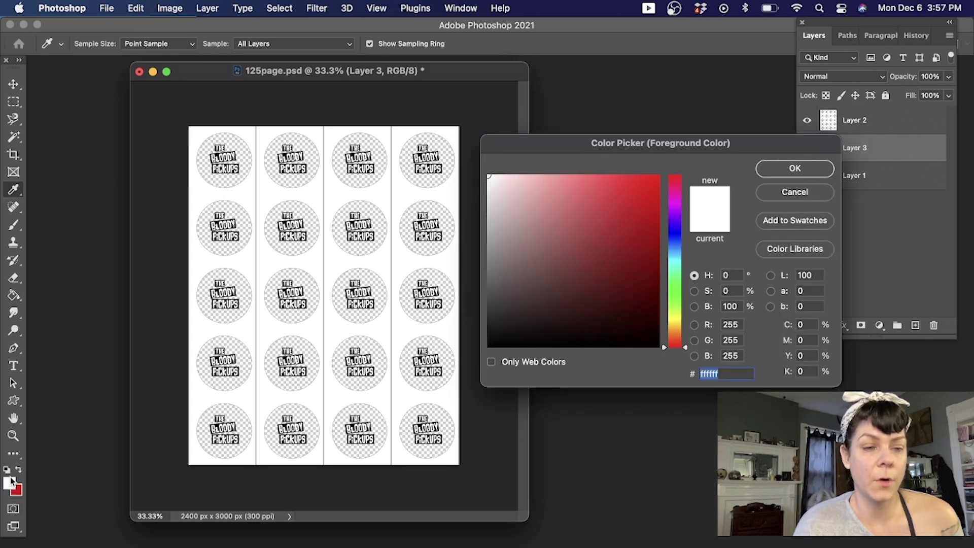
pyautogui.moveTo(675, 325)
pyautogui.mouseDown()
pyautogui.moveTo(675, 234)
pyautogui.moveTo(602, 226)
pyautogui.moveTo(709, 190)
pyautogui.mouseUp()
pyautogui.click(795, 168)
pyautogui.press('g')
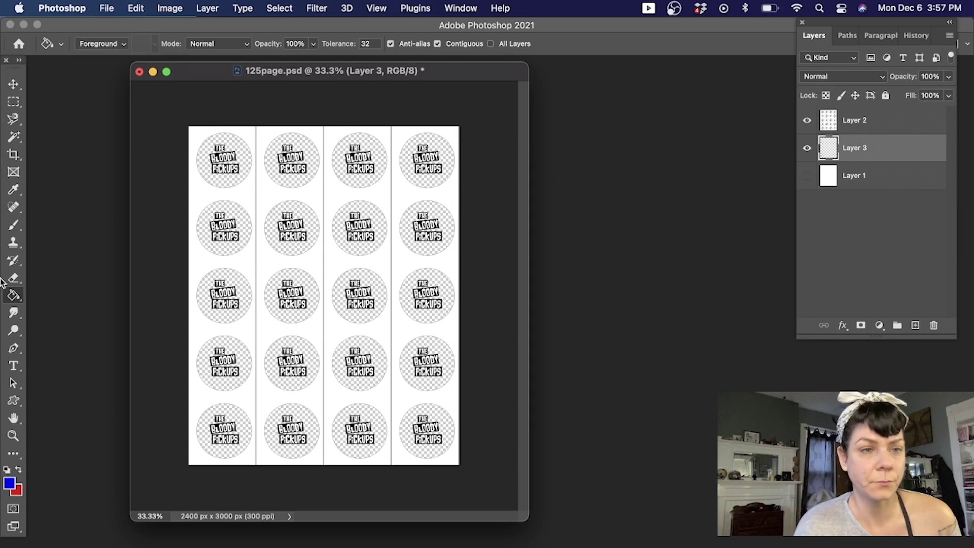
pyautogui.moveTo(13, 299); pyautogui.dragTo(52, 299)
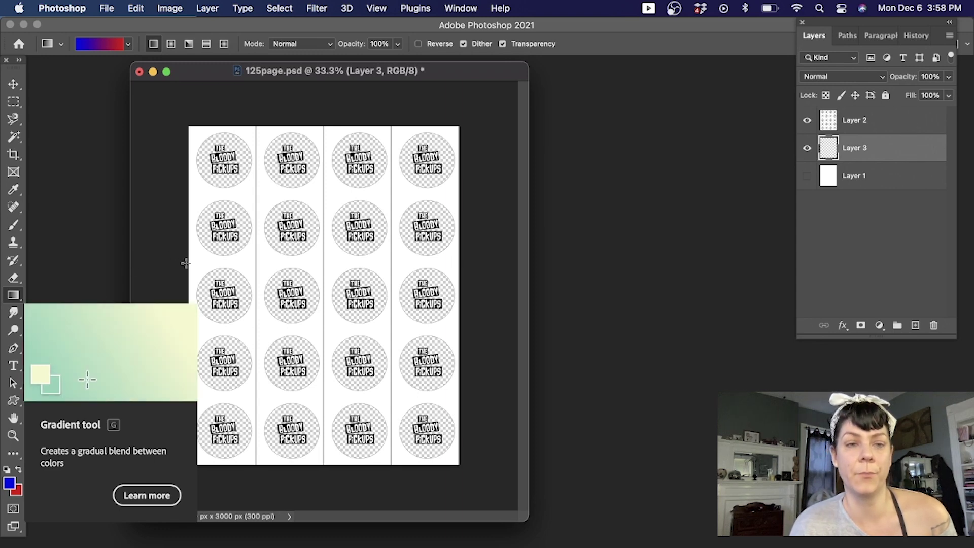
pyautogui.moveTo(186, 264); pyautogui.dragTo(457, 258)
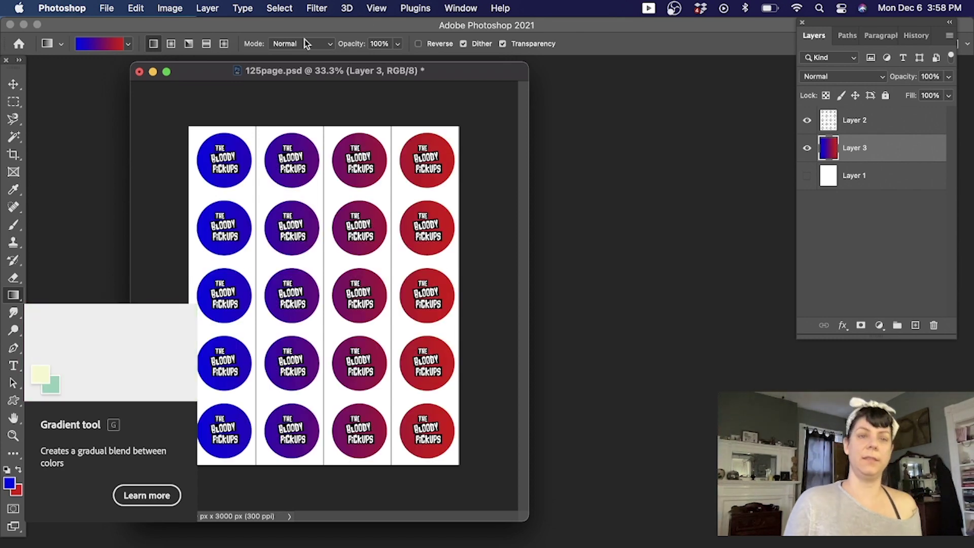
# Dock the print sheet's document window and add an empty layer above the blue-to-red gradient layer.
pyautogui.moveTo(311, 71); pyautogui.dragTo(406, 61)
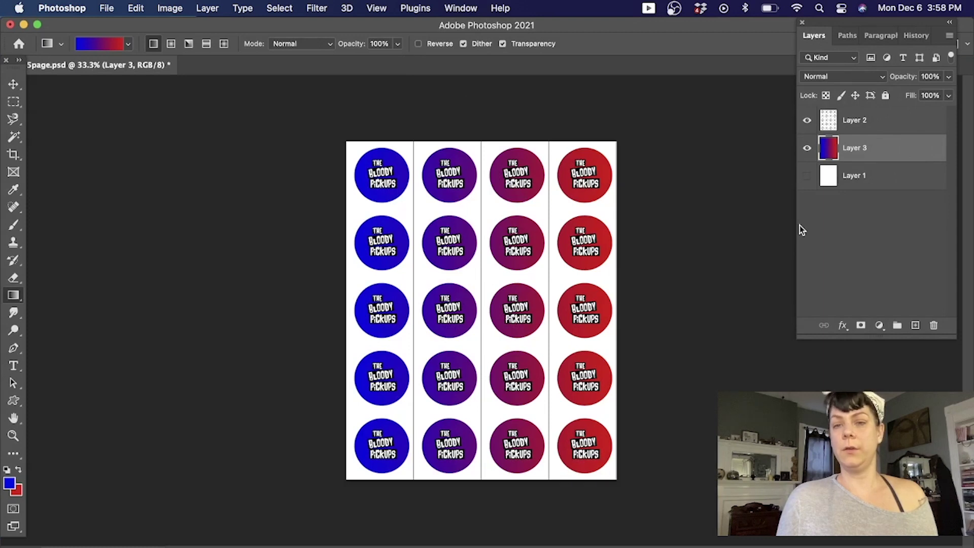
pyautogui.click(915, 325)
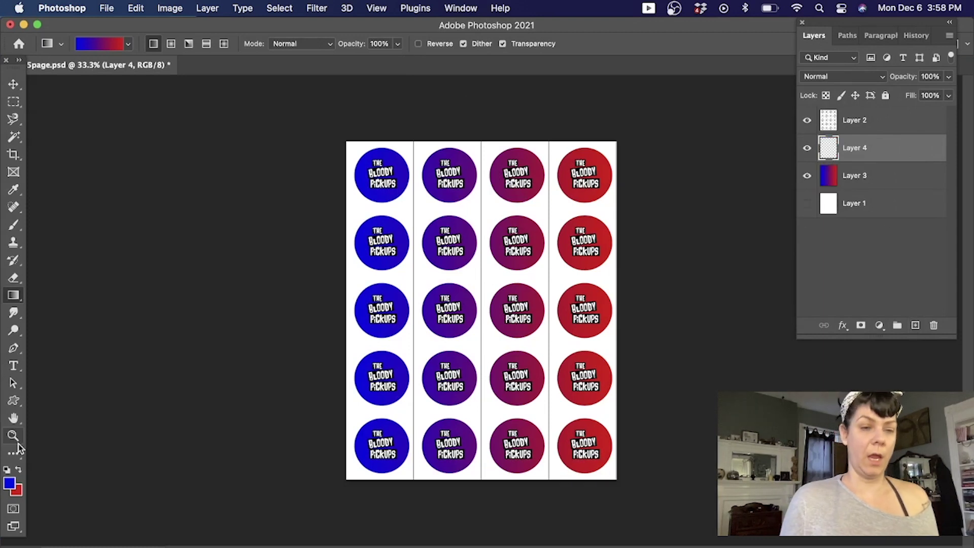
# Set the gradient colors to yellow (e2d006) as foreground and bright green as background.
pyautogui.click(8, 480)
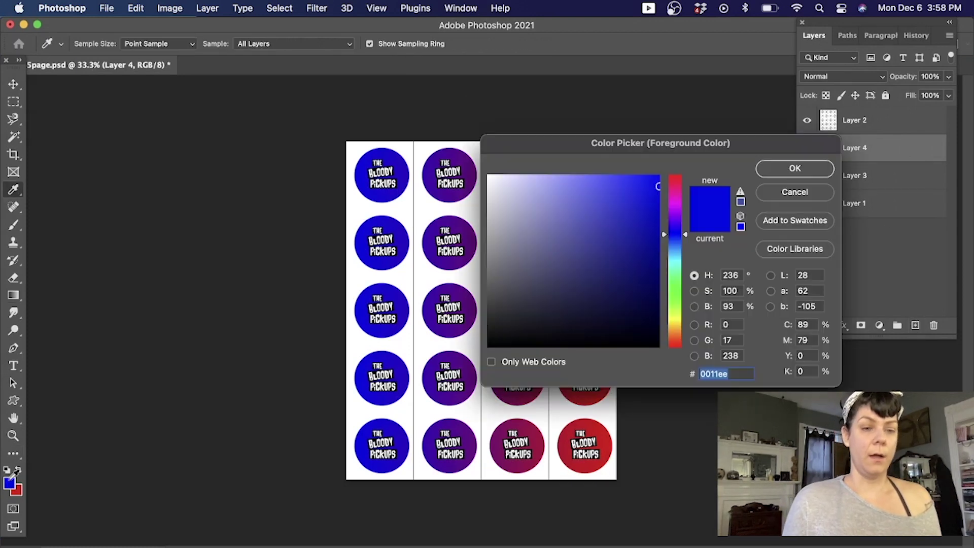
pyautogui.click(677, 286)
pyautogui.click(795, 169)
pyautogui.press('g')
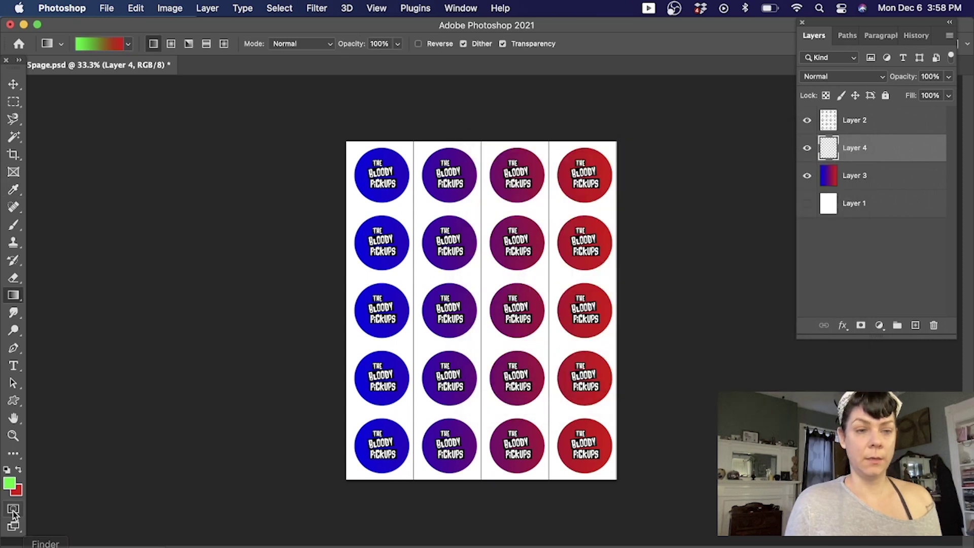
pyautogui.click(18, 470)
pyautogui.click(10, 482)
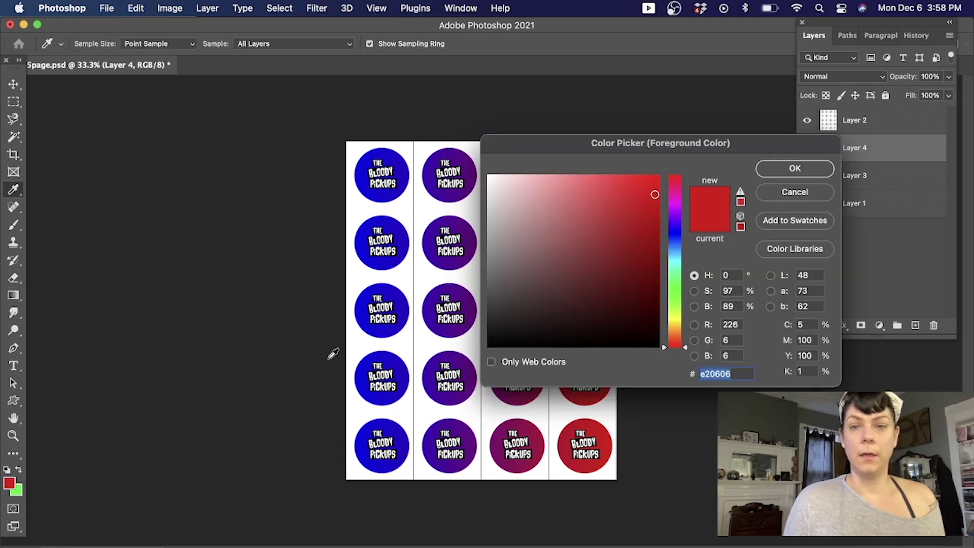
pyautogui.click(671, 321)
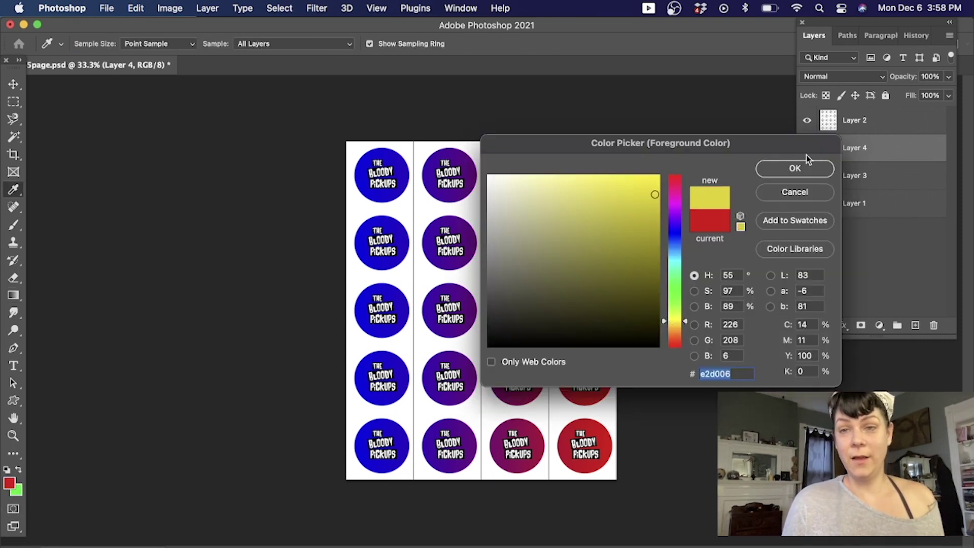
pyautogui.click(794, 168)
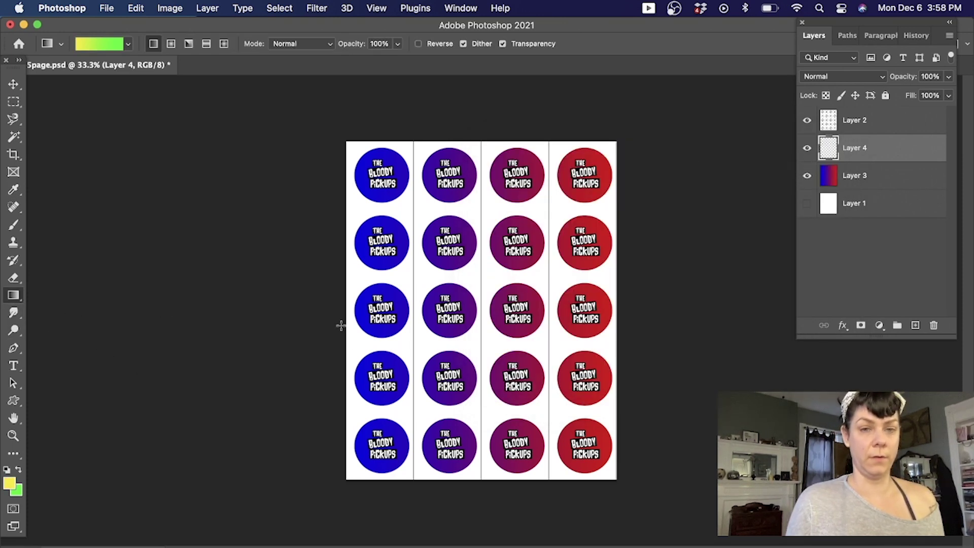
# Draw a horizontal yellow-to-green gradient across the sheet on Layer 4 and lower that layer's opacity to 45%.
pyautogui.moveTo(345, 292); pyautogui.dragTo(607, 269)
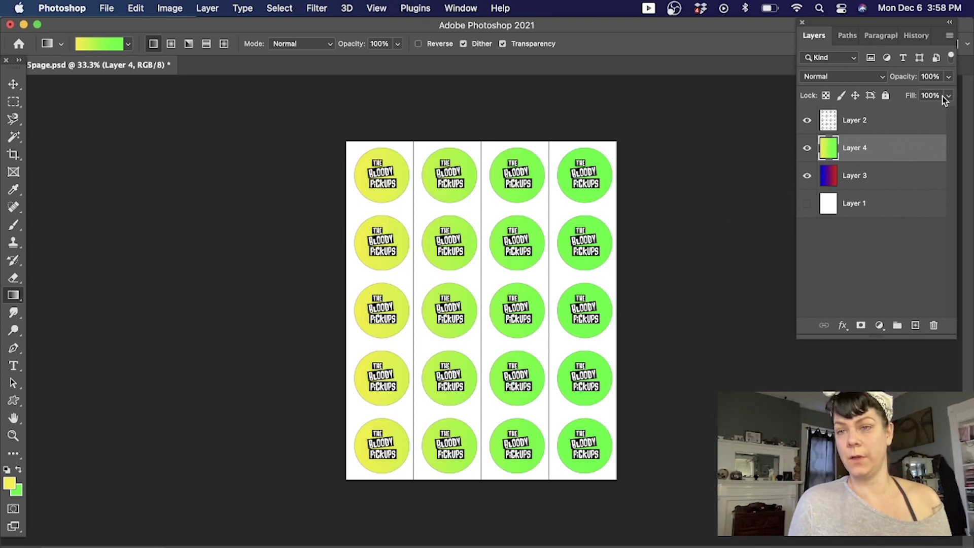
pyautogui.click(947, 78)
pyautogui.moveTo(922, 96); pyautogui.dragTo(925, 95)
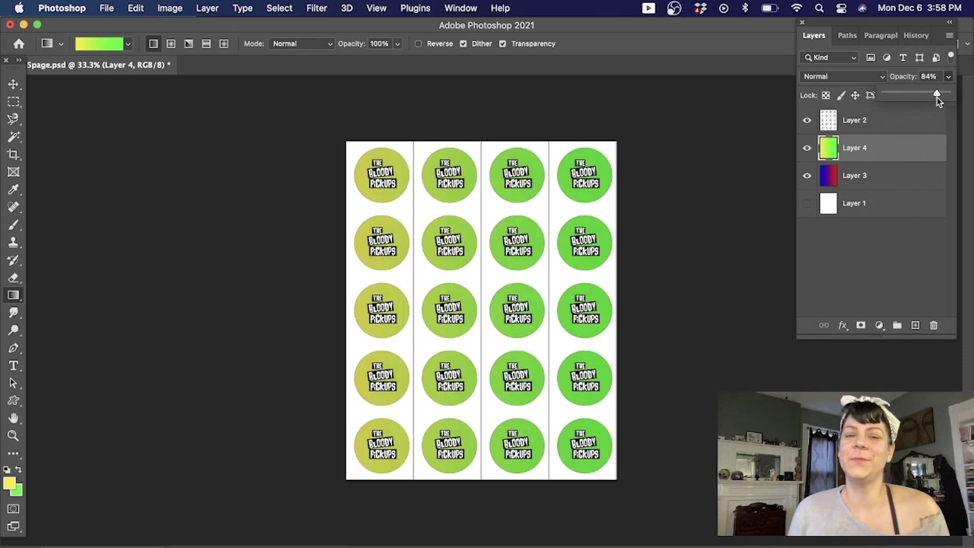
pyautogui.moveTo(936, 98); pyautogui.dragTo(912, 93)
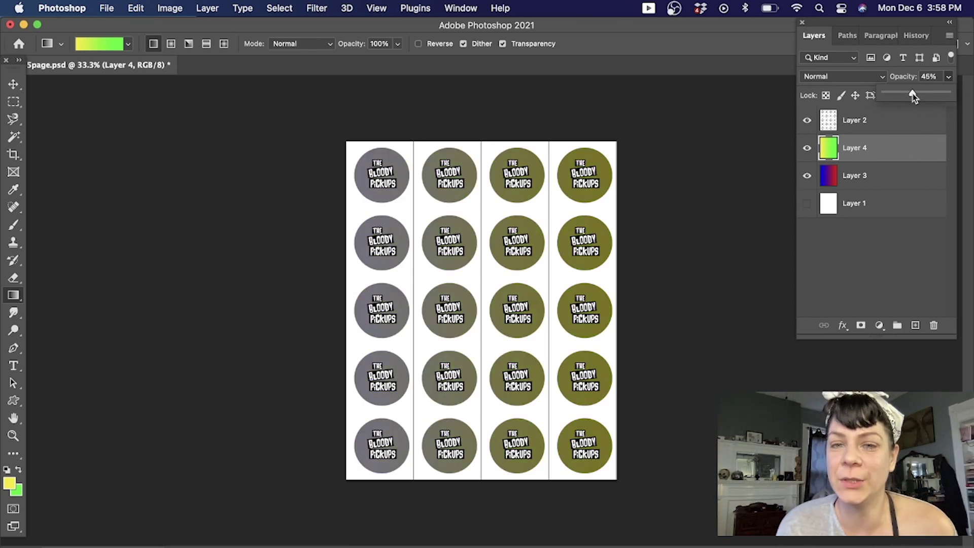
# Delete both gradient layers, Layer 4 and Layer 3, from the sheet.
pyautogui.moveTo(891, 162); pyautogui.dragTo(938, 330)
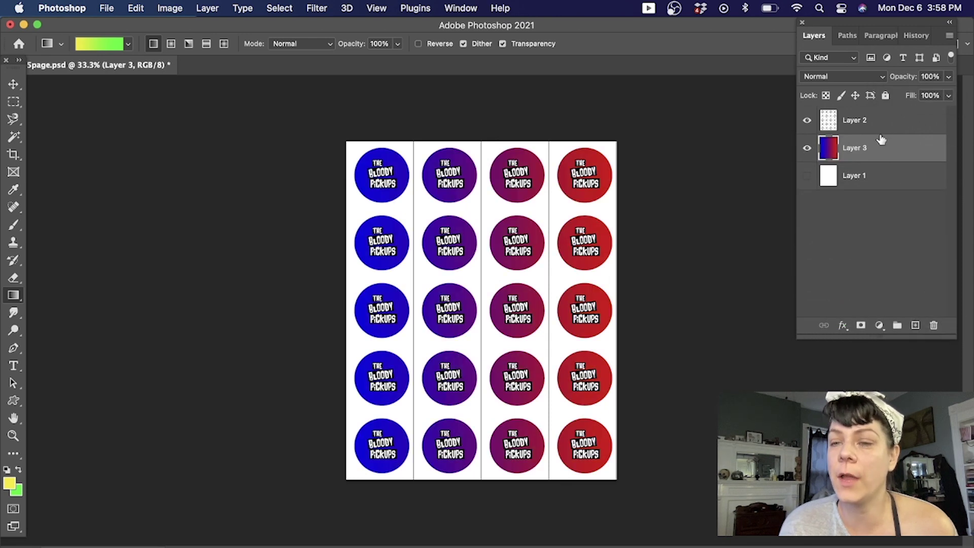
pyautogui.moveTo(878, 150); pyautogui.dragTo(928, 329)
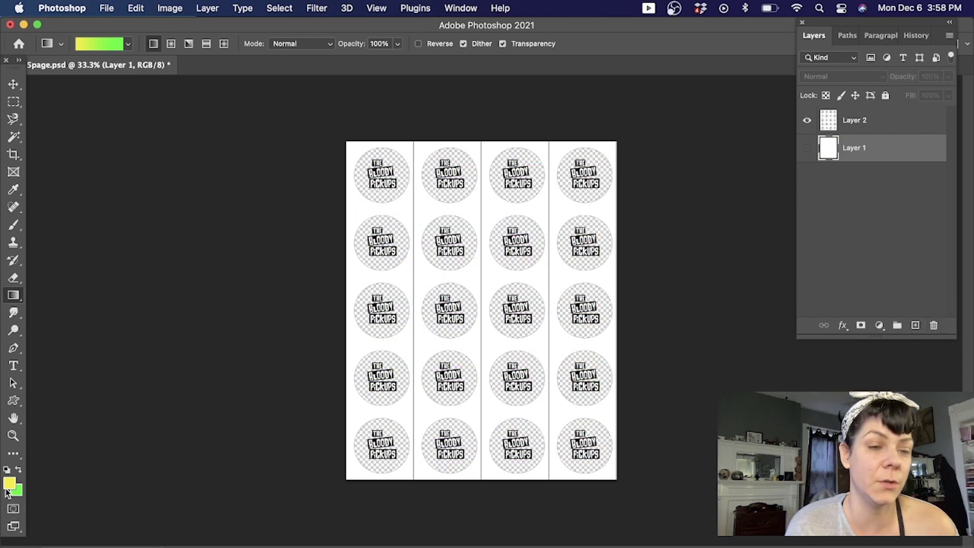
# Add an empty layer beneath the logo pattern layer for the Brush tool and set the brush size to 800.
pyautogui.click(13, 230)
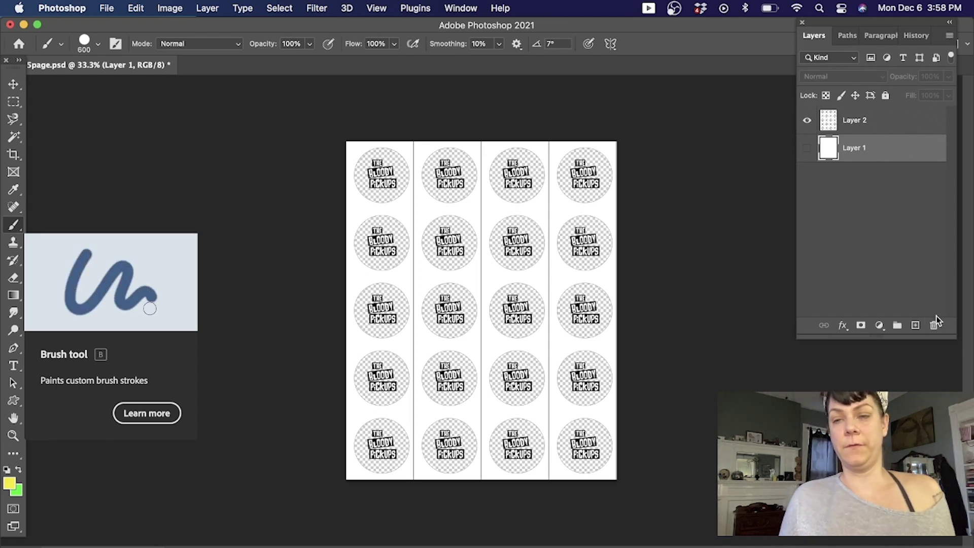
pyautogui.click(916, 326)
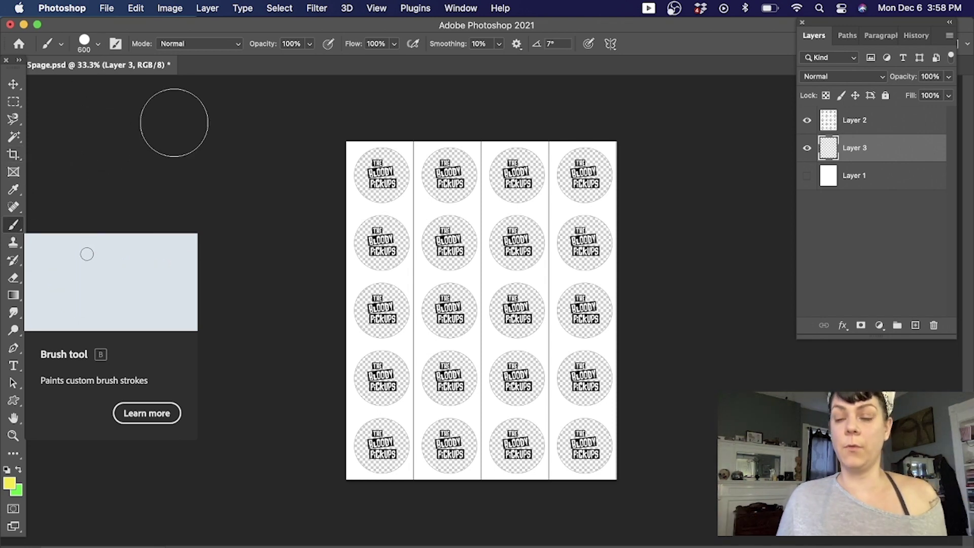
pyautogui.press(']')
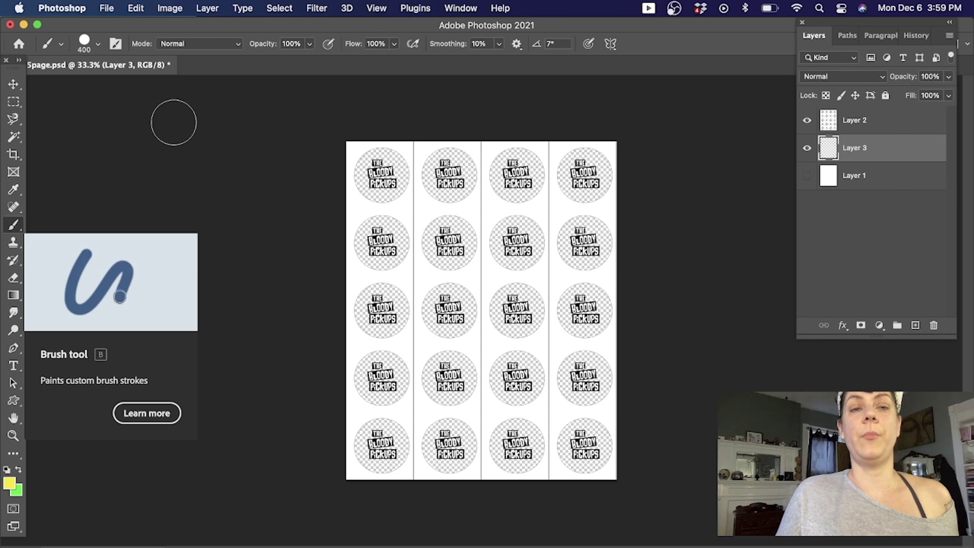
pyautogui.press(']')
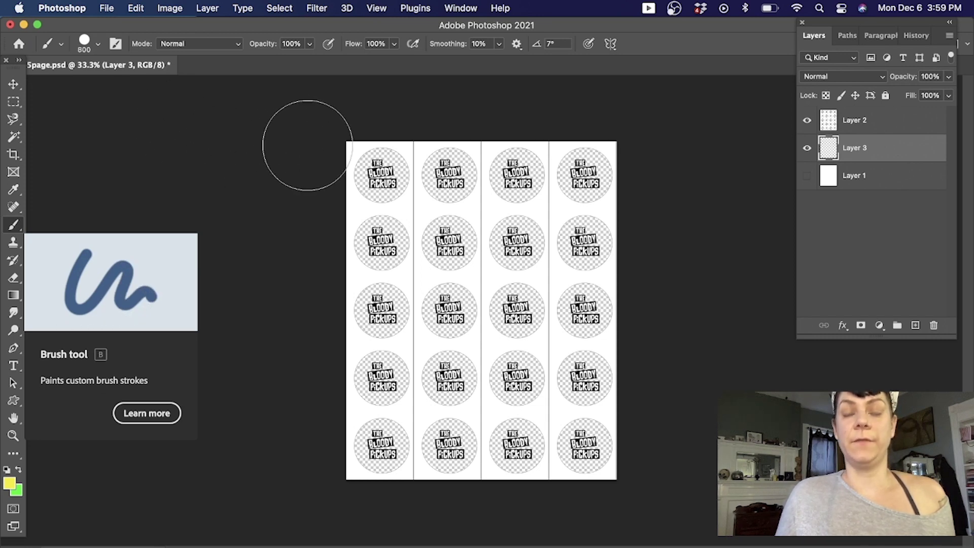
# Try different brush sizes, shrinking the brush to 175 and enlarging it to 700.
pyautogui.press('[')
pyautogui.press('[')
pyautogui.press('[')
pyautogui.press('[')
pyautogui.press('[')
pyautogui.press('[')
pyautogui.press('[')
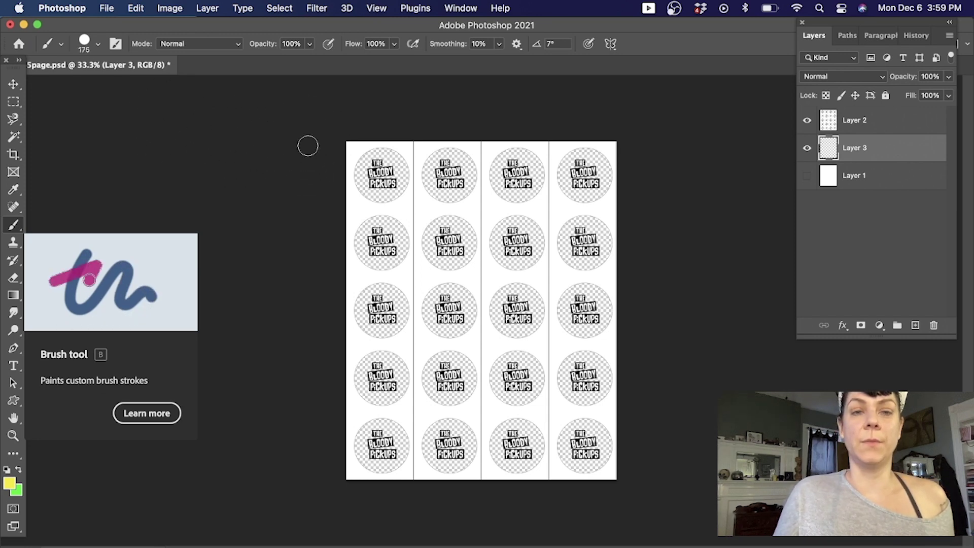
pyautogui.press(']')
pyautogui.press(']')
pyautogui.press(']')
pyautogui.press(']')
pyautogui.press(']')
pyautogui.press(']')
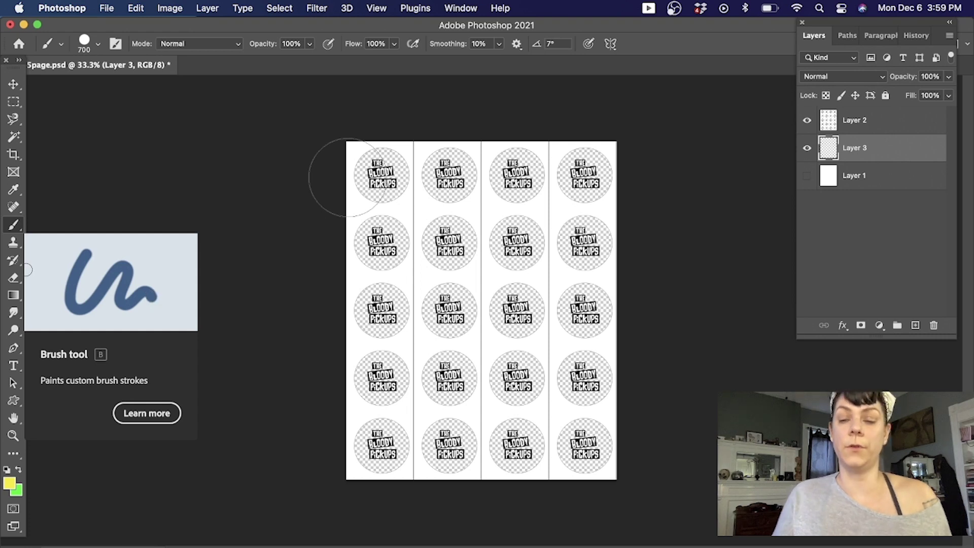
# Soften the brush edge completely and reduce the brush size to 400.
pyautogui.hotkey('shift', '[')
pyautogui.hotkey('shift', '[')
pyautogui.hotkey('shift', '[')
pyautogui.hotkey('shift', '[')
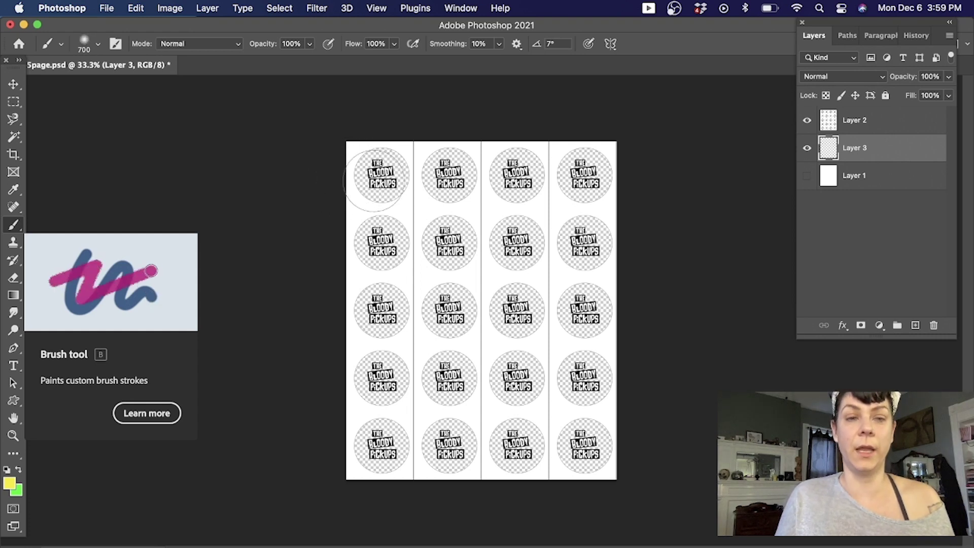
pyautogui.press('[')
pyautogui.press('[')
pyautogui.press('[')
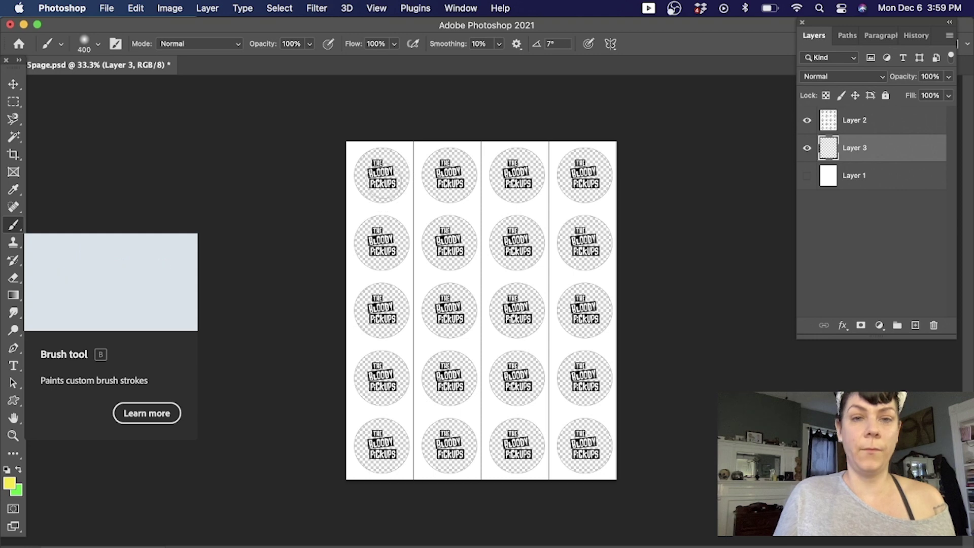
# Make green the foreground color, try a soft dab on the top row's first button and undo it.
pyautogui.click(19, 470)
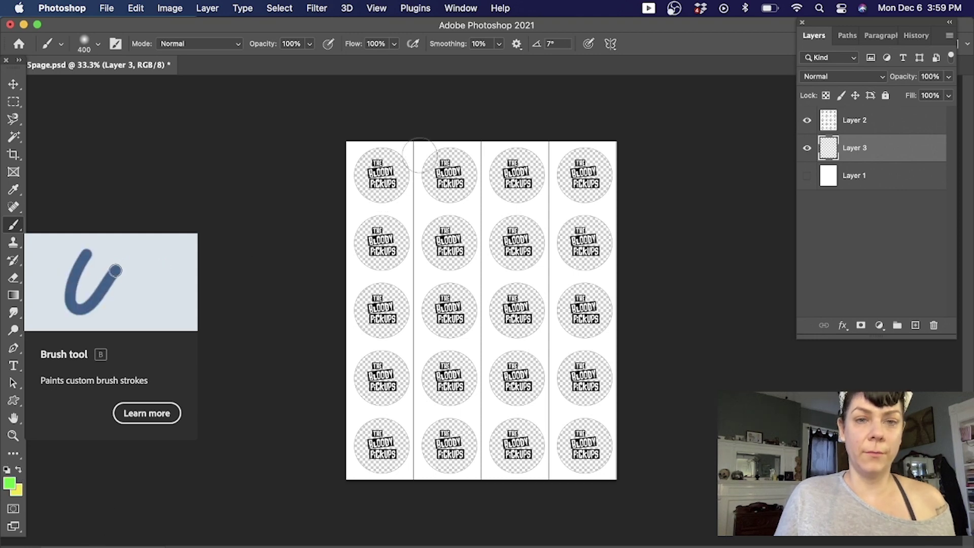
pyautogui.click(381, 175)
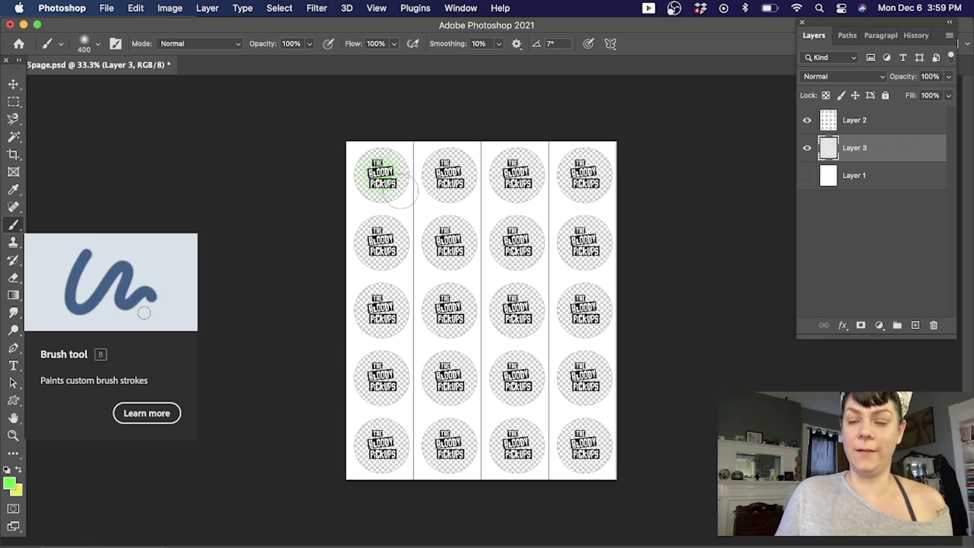
pyautogui.press('super+z')
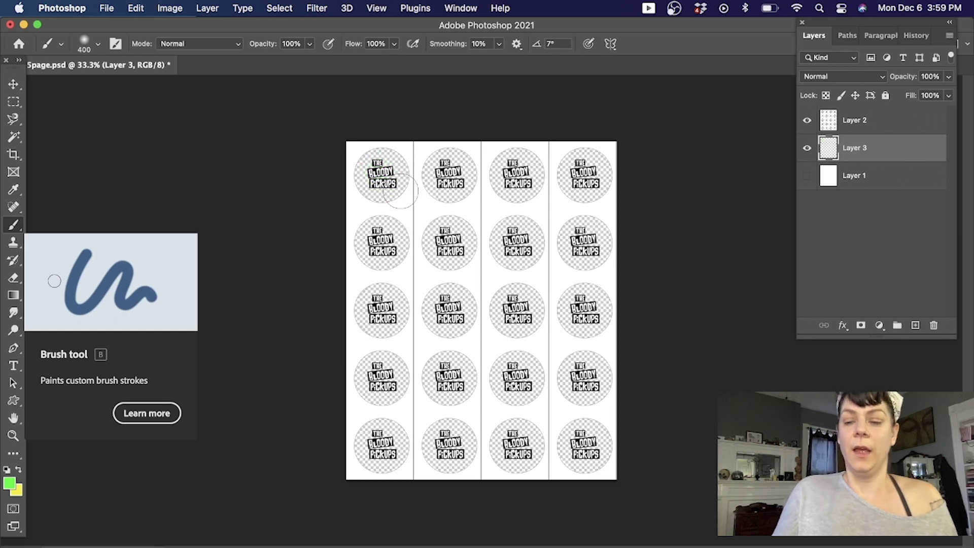
# Give the brush a hard edge at size 600 and paint the top row's first button green on Layer 3.
pyautogui.hotkey('shift', ']')
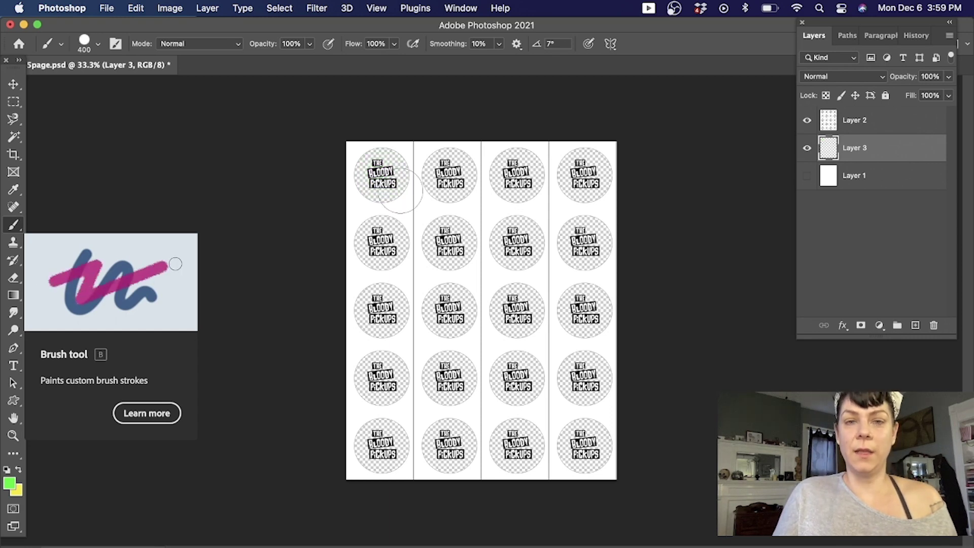
pyautogui.press(']')
pyautogui.press(']')
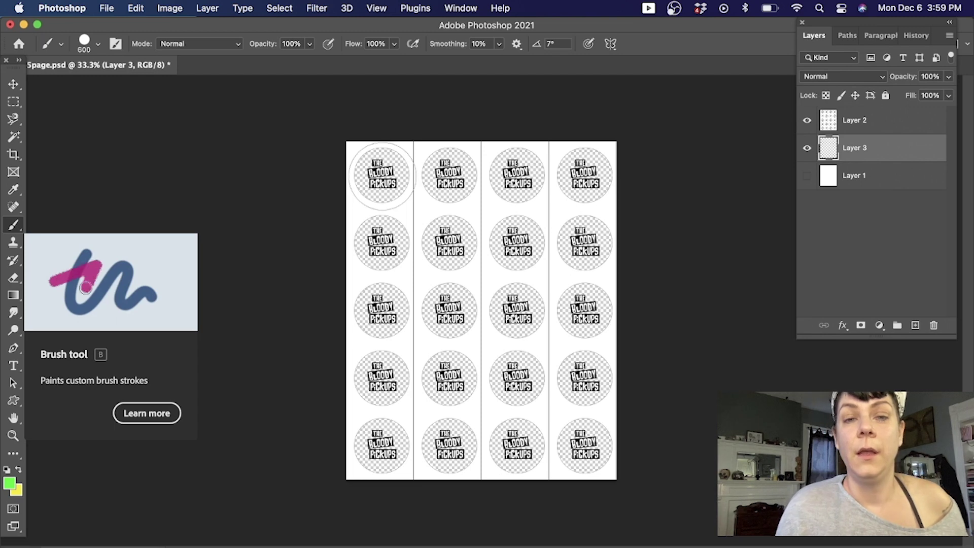
pyautogui.click(381, 175)
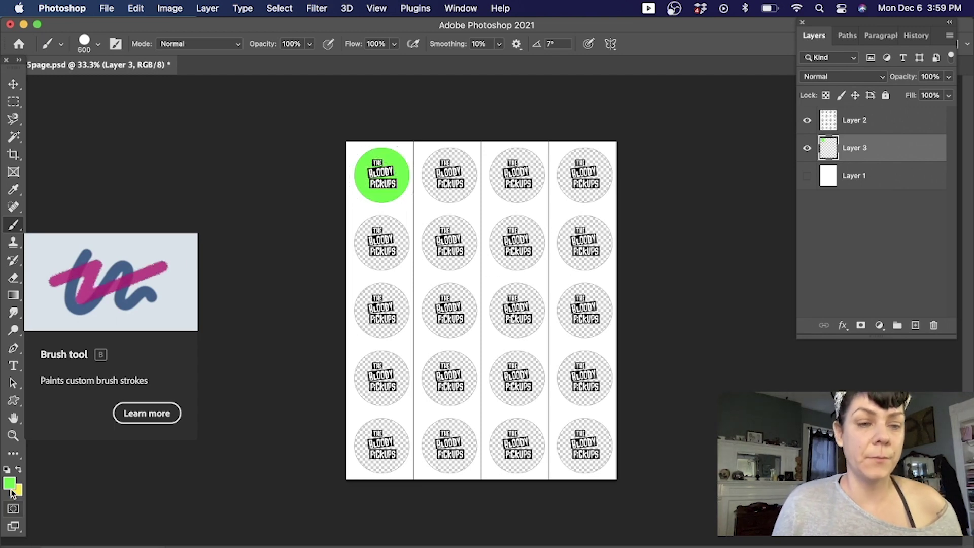
# Paint the top row's second button with the yellow background color and the third button red (fb0041).
pyautogui.click(18, 470)
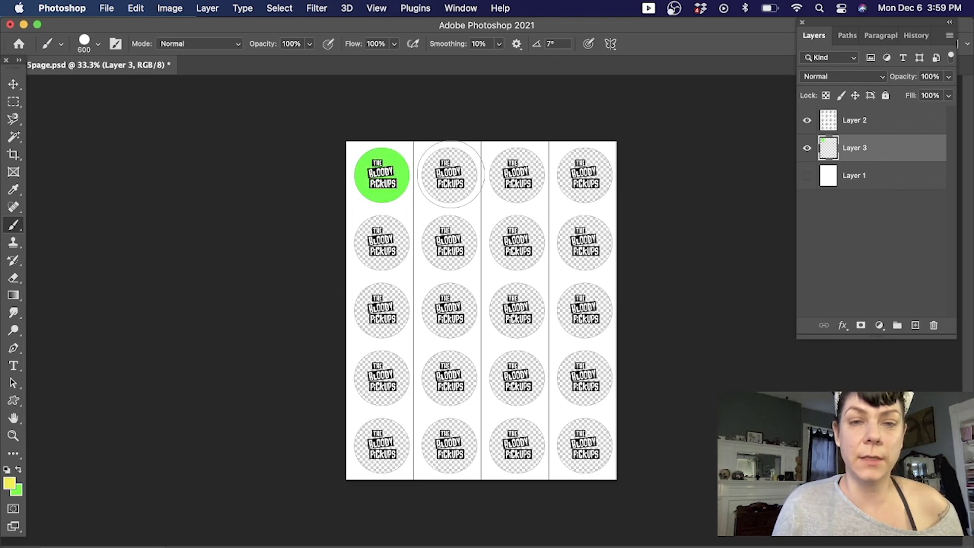
pyautogui.click(450, 176)
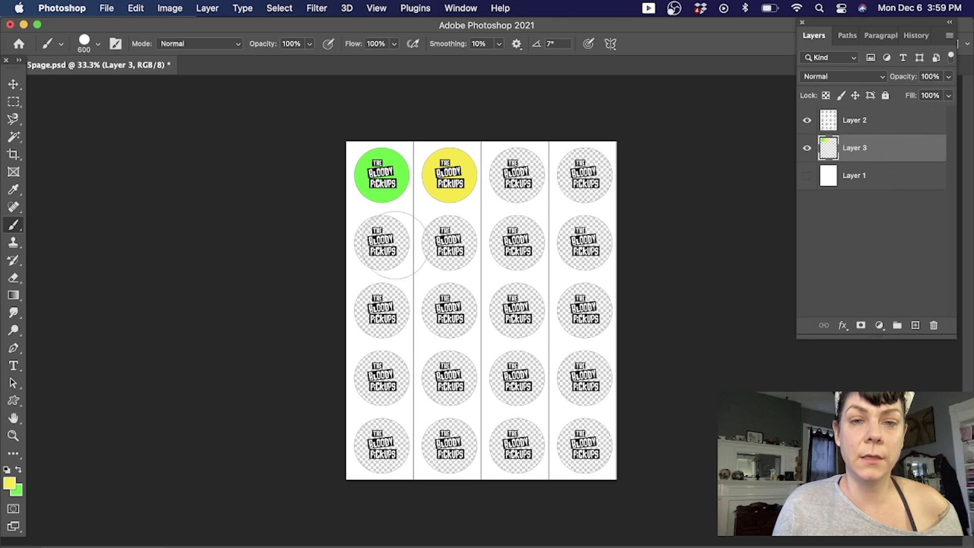
pyautogui.click(9, 484)
pyautogui.click(676, 181)
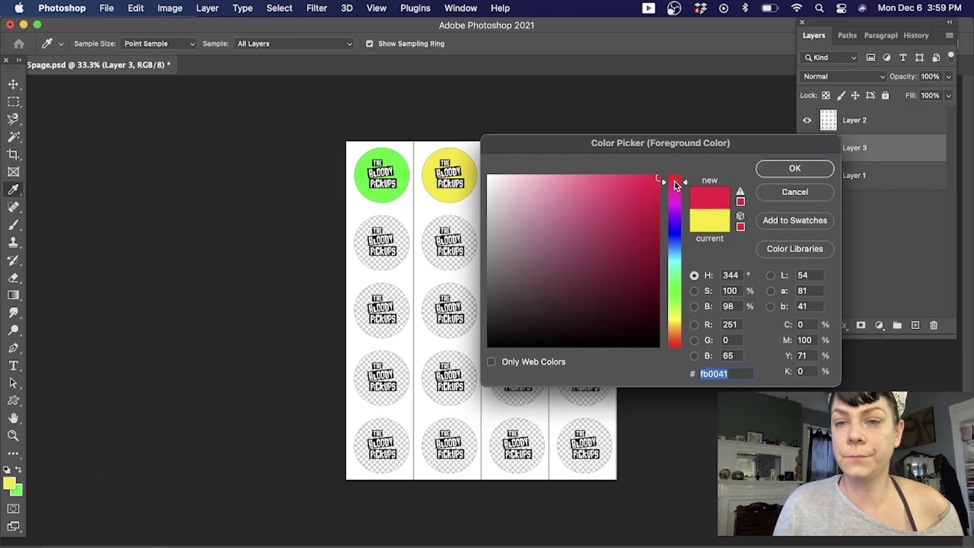
pyautogui.click(794, 171)
pyautogui.click(517, 175)
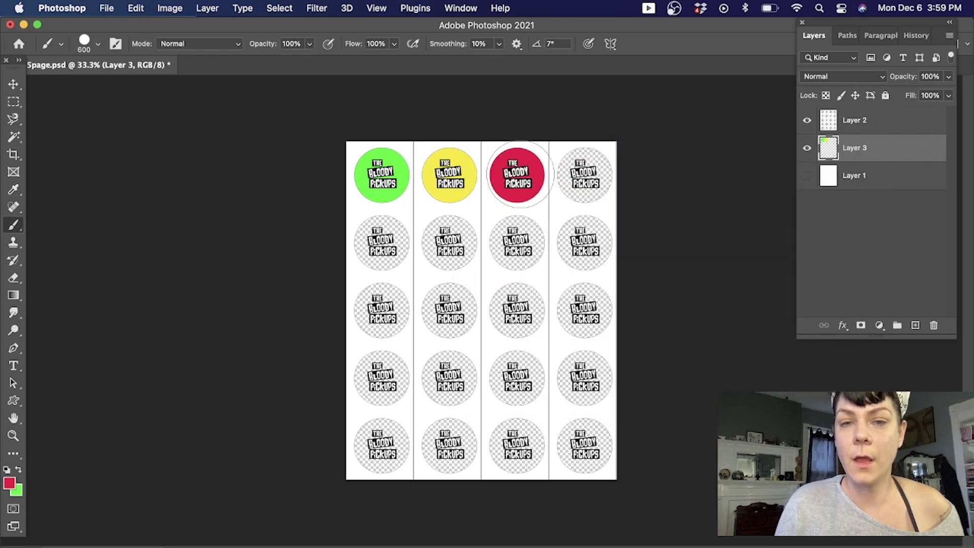
# Pick a magenta foreground color limited to web colors and paint the top row's fourth button with it.
pyautogui.click(10, 485)
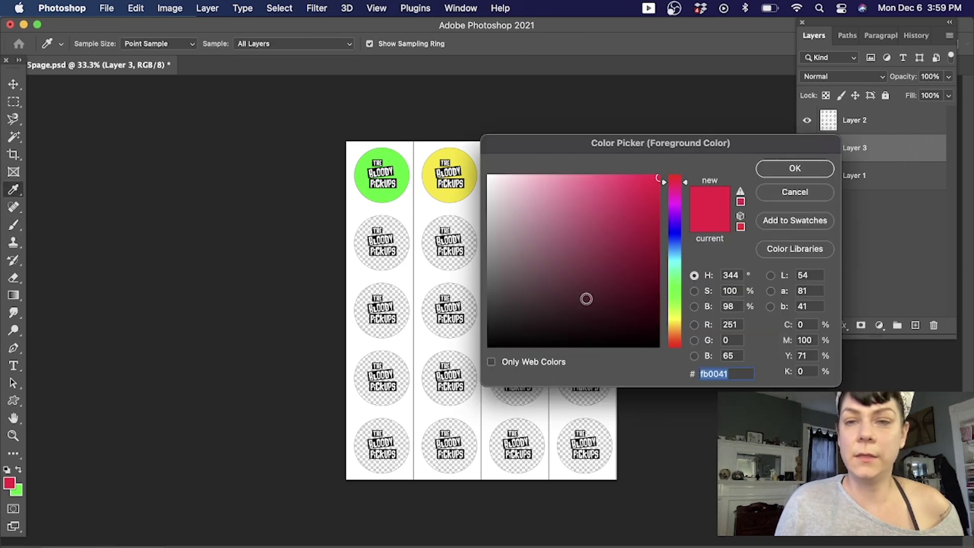
pyautogui.click(676, 199)
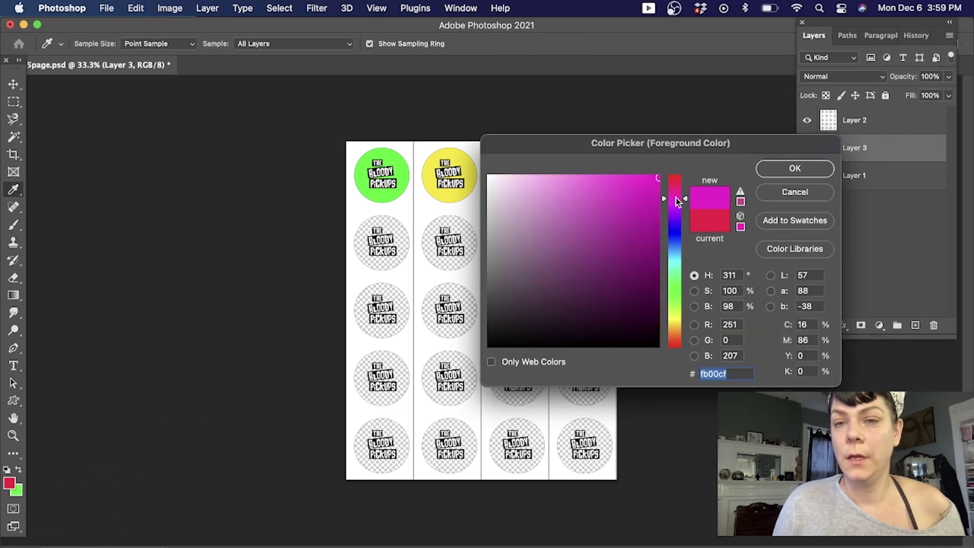
pyautogui.click(516, 365)
pyautogui.click(771, 171)
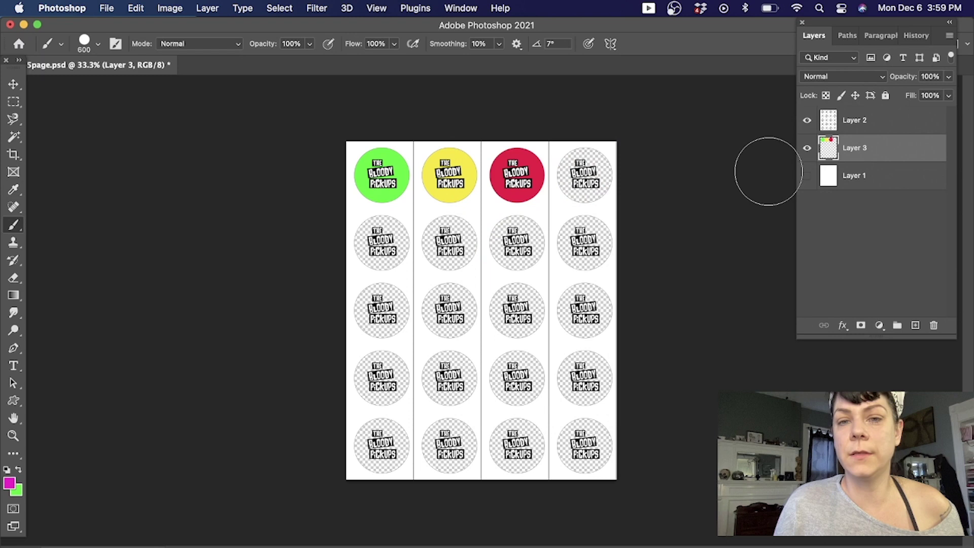
pyautogui.click(590, 173)
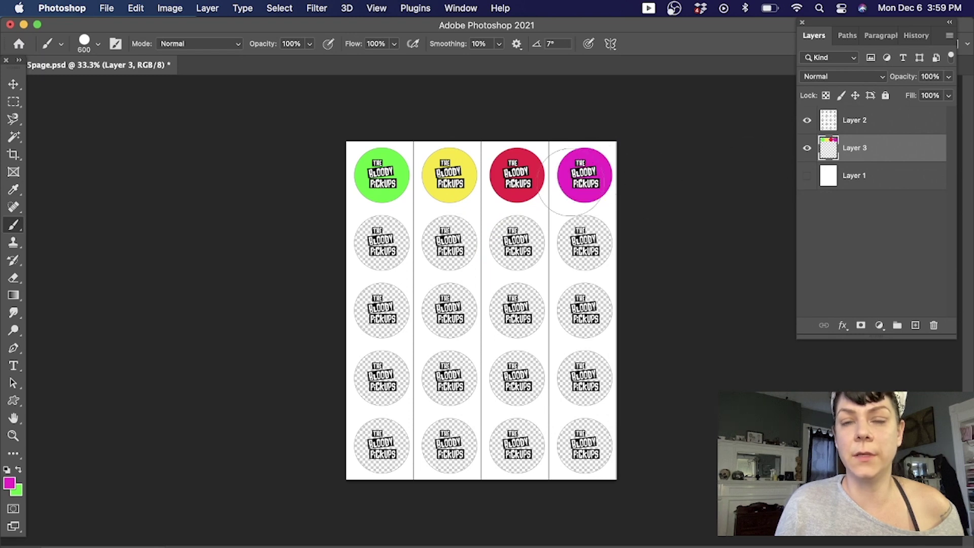
# Paint the second row's first button purple (cc33cc) and its second button blue (3366cc).
pyautogui.click(14, 485)
pyautogui.click(626, 199)
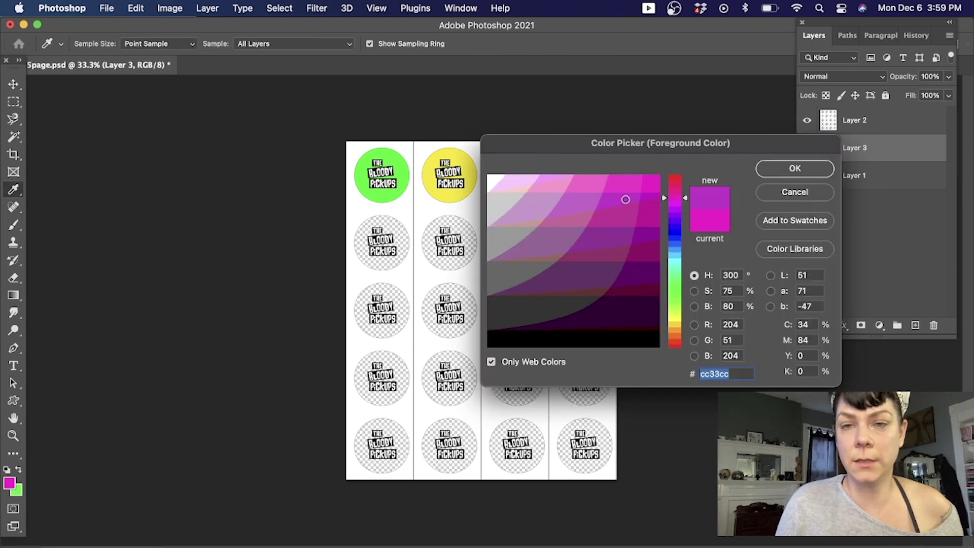
pyautogui.click(772, 173)
pyautogui.click(382, 242)
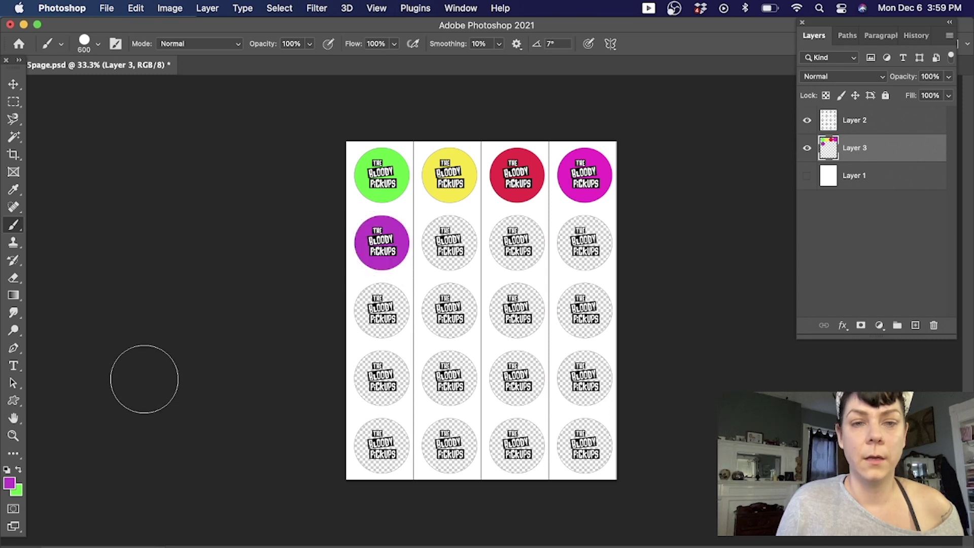
pyautogui.click(10, 483)
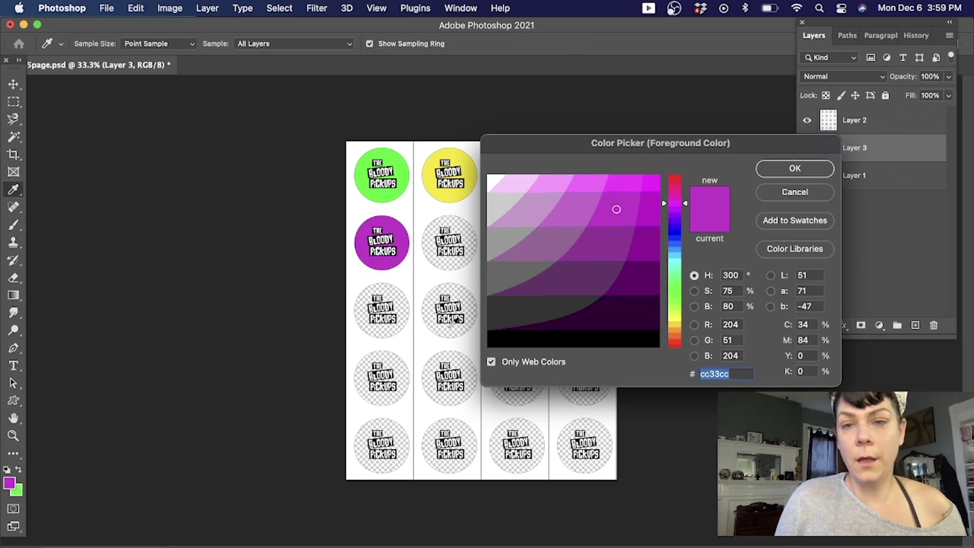
pyautogui.click(678, 245)
pyautogui.click(795, 169)
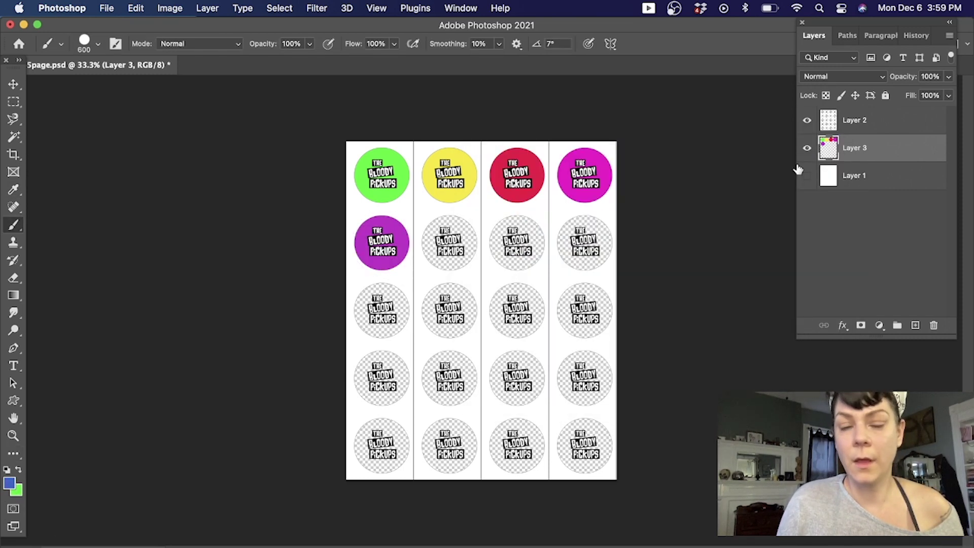
pyautogui.click(448, 245)
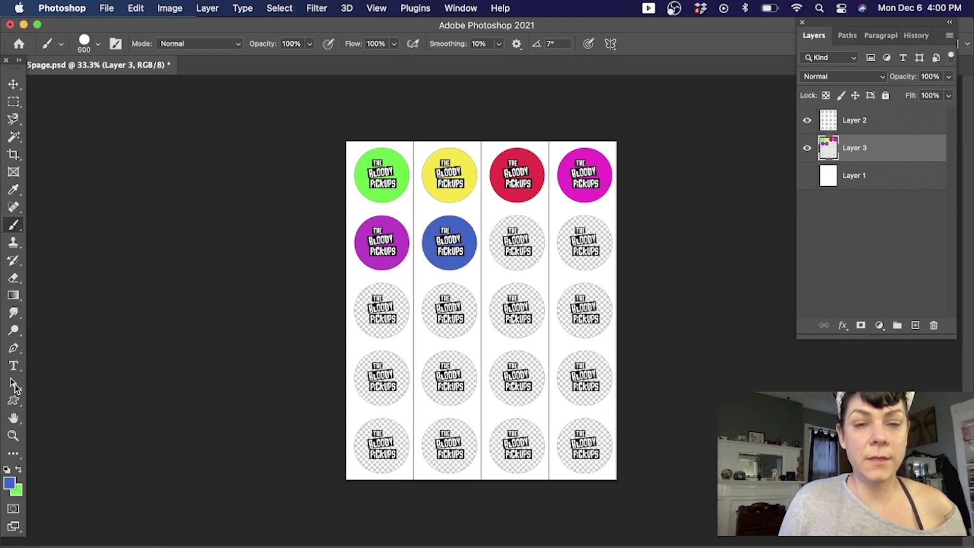
# Paint the second row's third button light blue (3399cc) and its fourth button navy (003366).
pyautogui.click(9, 481)
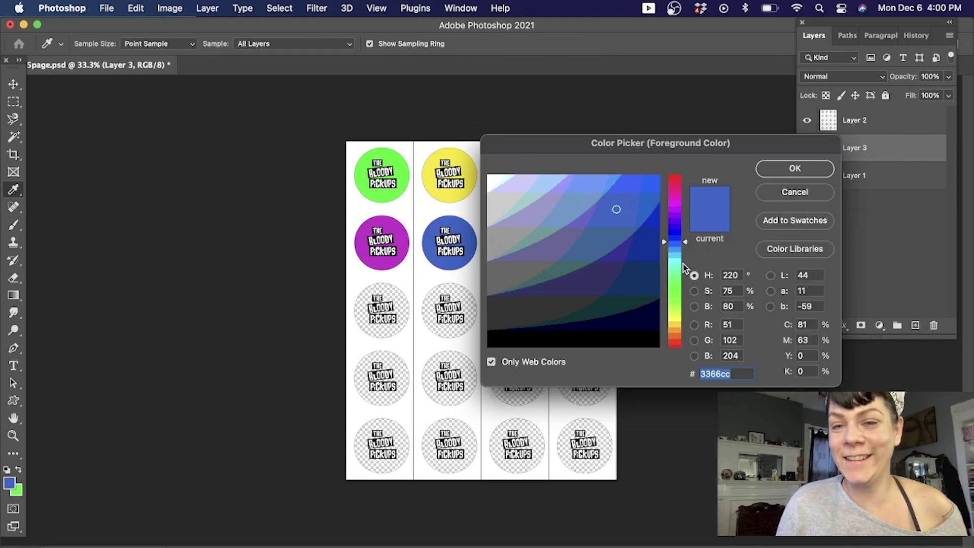
pyautogui.click(678, 254)
pyautogui.click(794, 169)
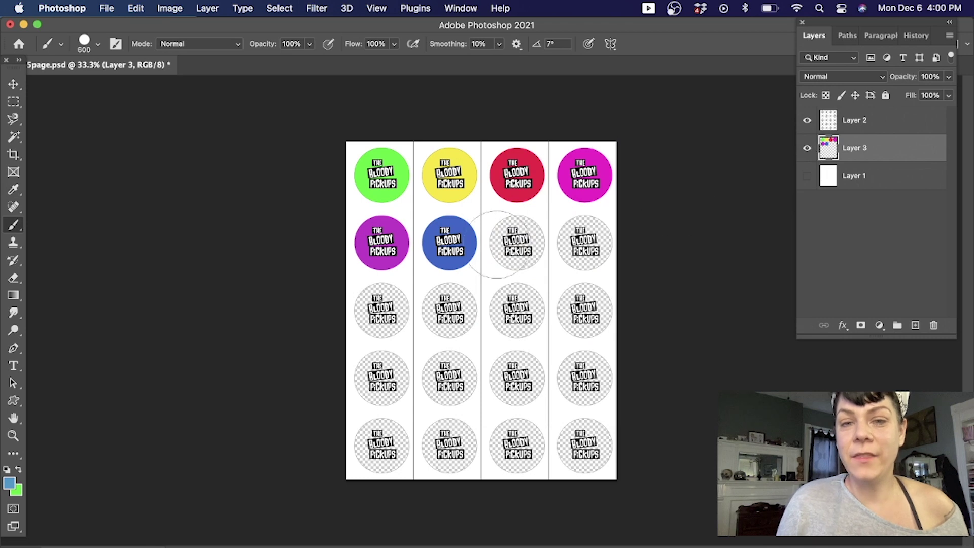
pyautogui.click(517, 243)
pyautogui.click(11, 480)
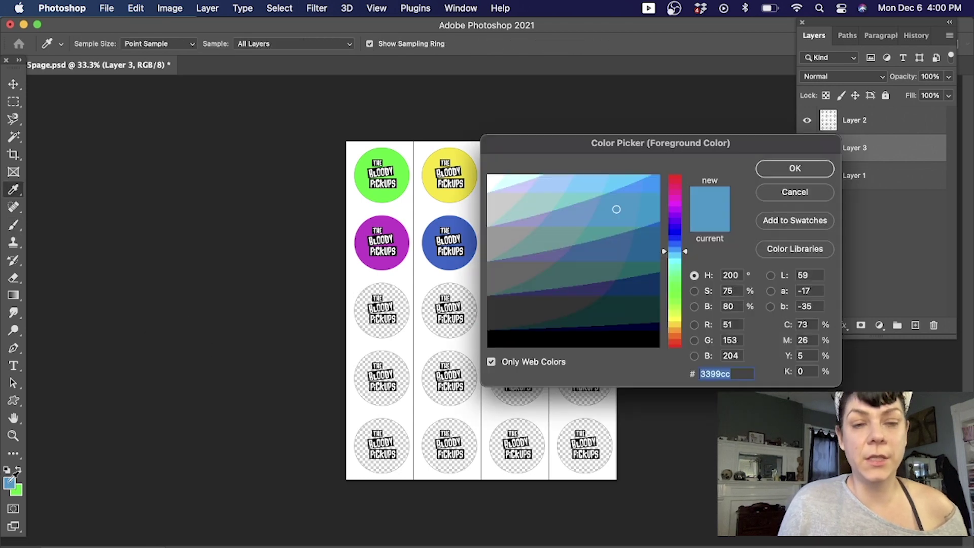
pyautogui.click(650, 287)
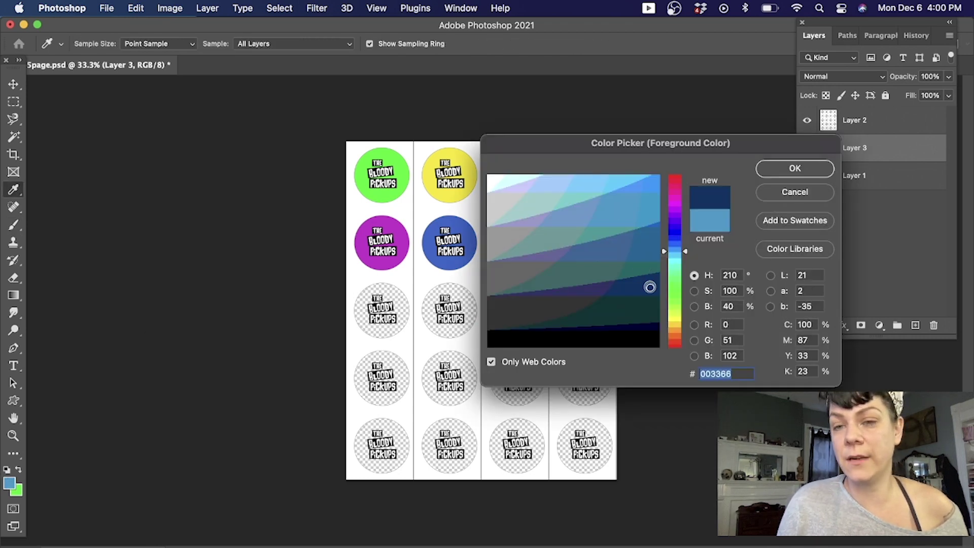
pyautogui.click(779, 166)
pyautogui.click(584, 242)
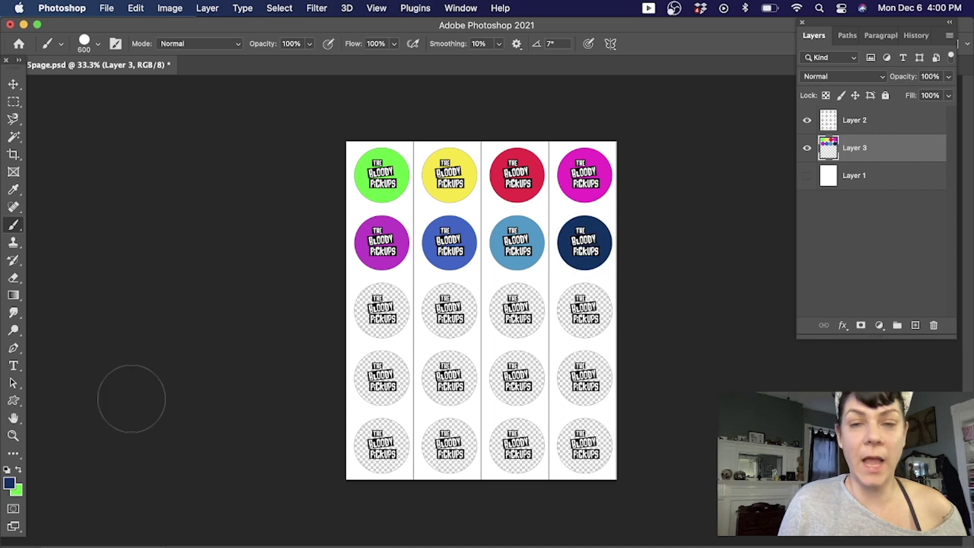
# Paint the third row's first button gray-teal (669999) and its second button light teal (66cccc).
pyautogui.click(8, 484)
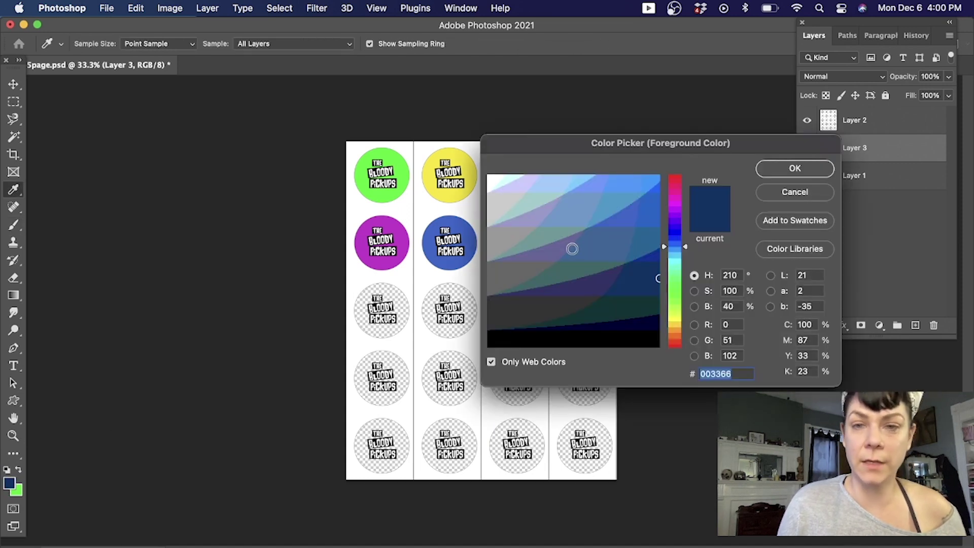
pyautogui.click(543, 238)
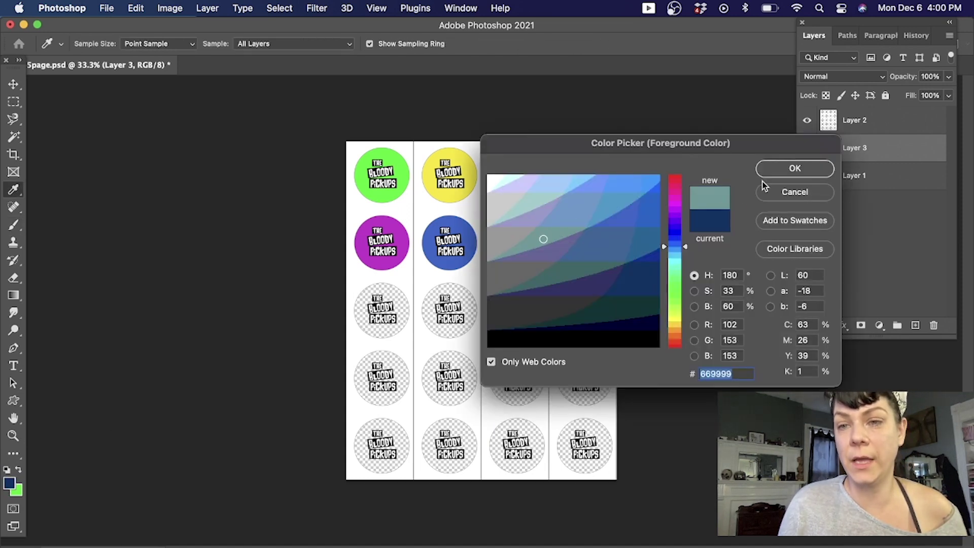
pyautogui.click(778, 172)
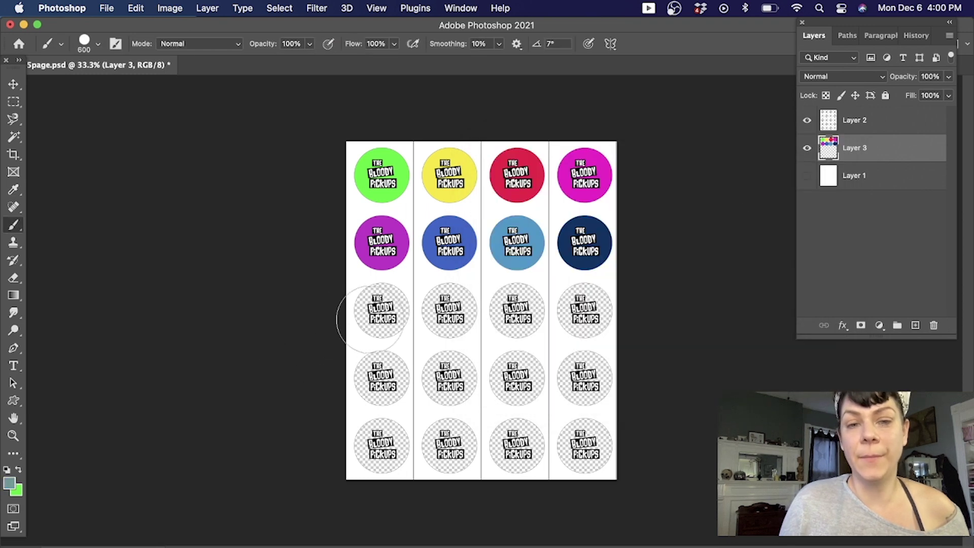
pyautogui.click(380, 310)
pyautogui.click(9, 484)
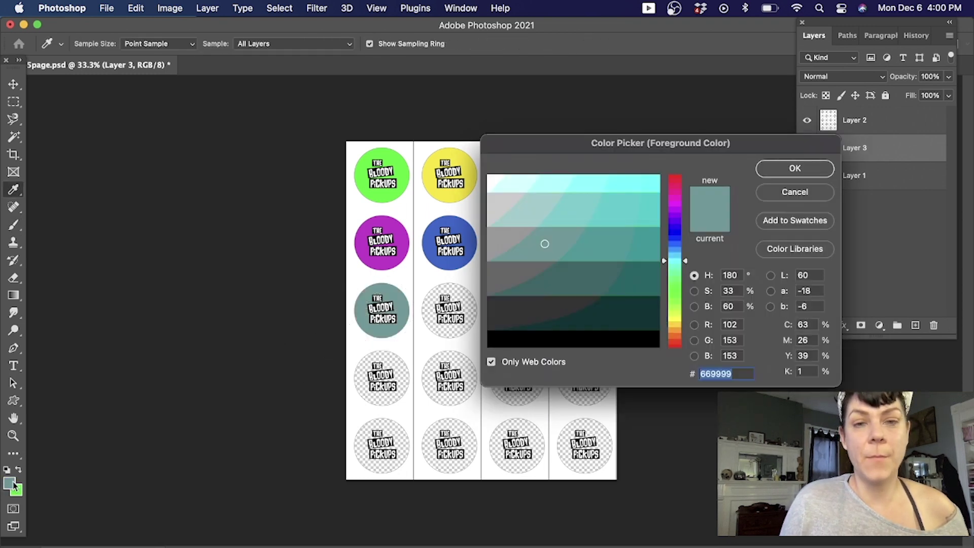
pyautogui.click(573, 208)
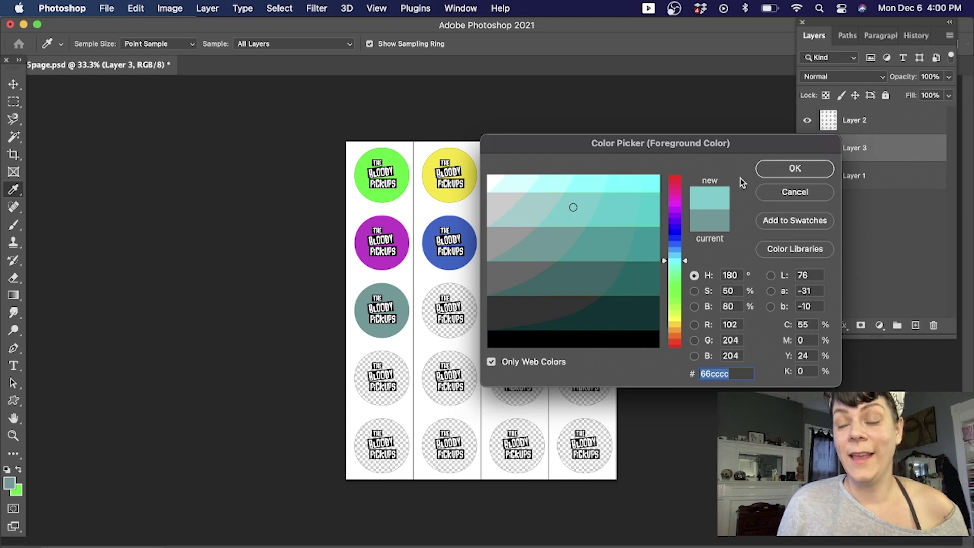
pyautogui.click(770, 168)
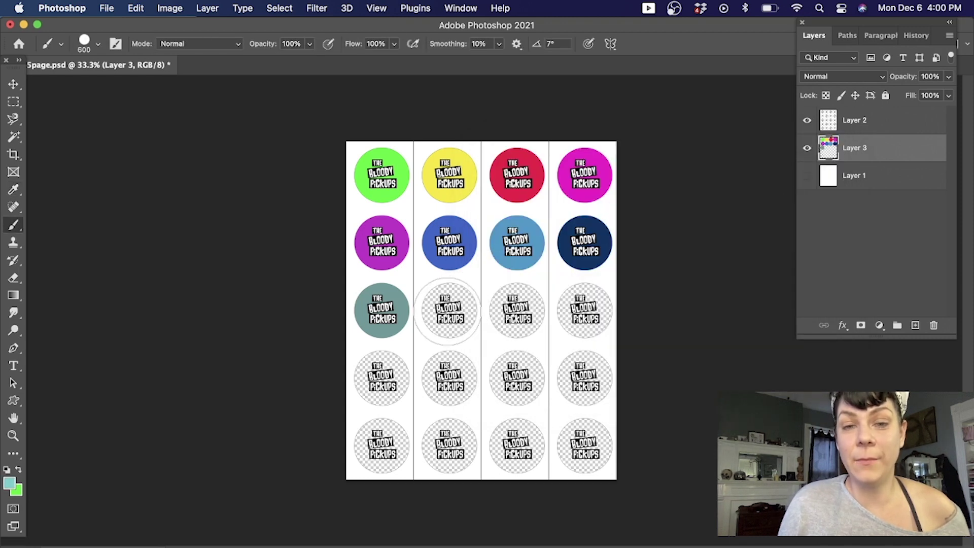
pyautogui.click(449, 311)
# Paint the third row's third button olive yellow (cccc66) and its fourth button golden yellow (ffcc00).
pyautogui.click(10, 484)
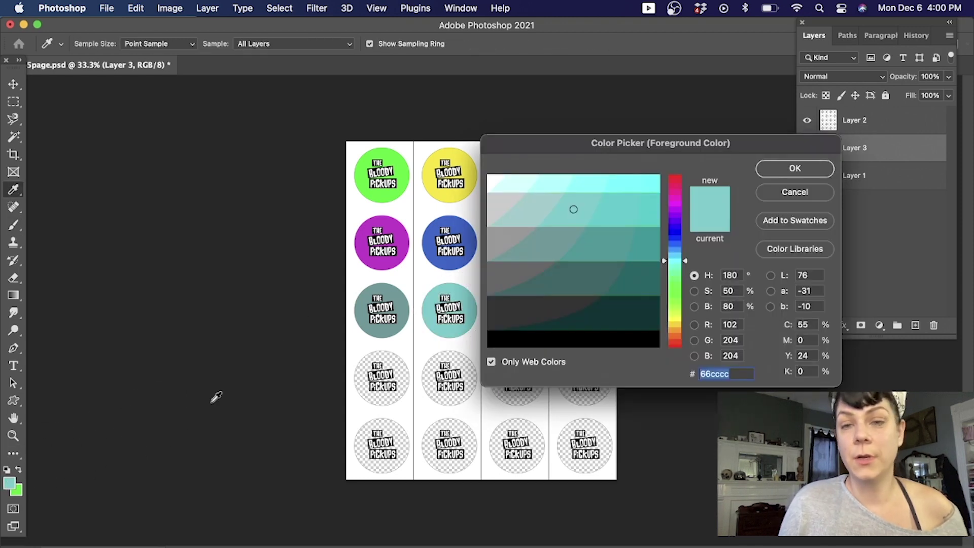
pyautogui.click(671, 328)
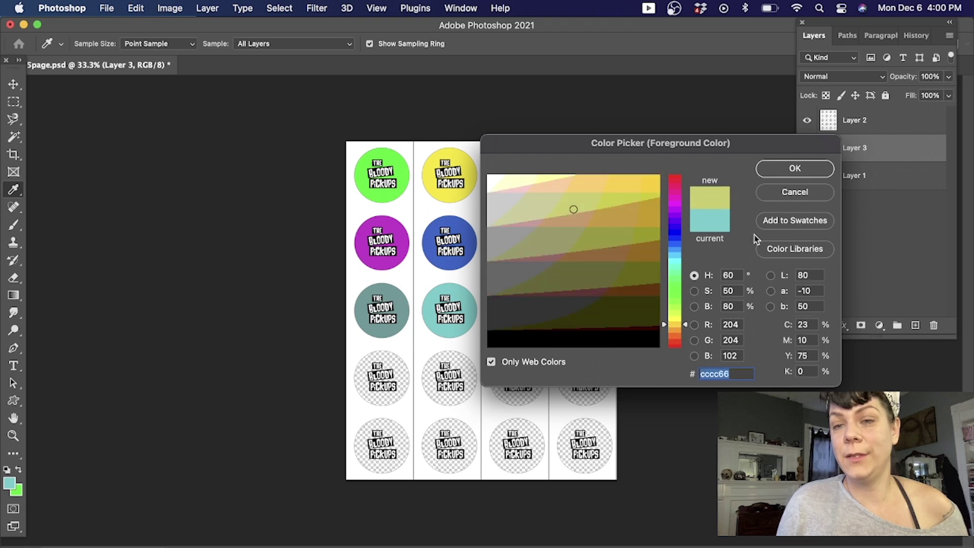
pyautogui.click(781, 170)
pyautogui.click(517, 311)
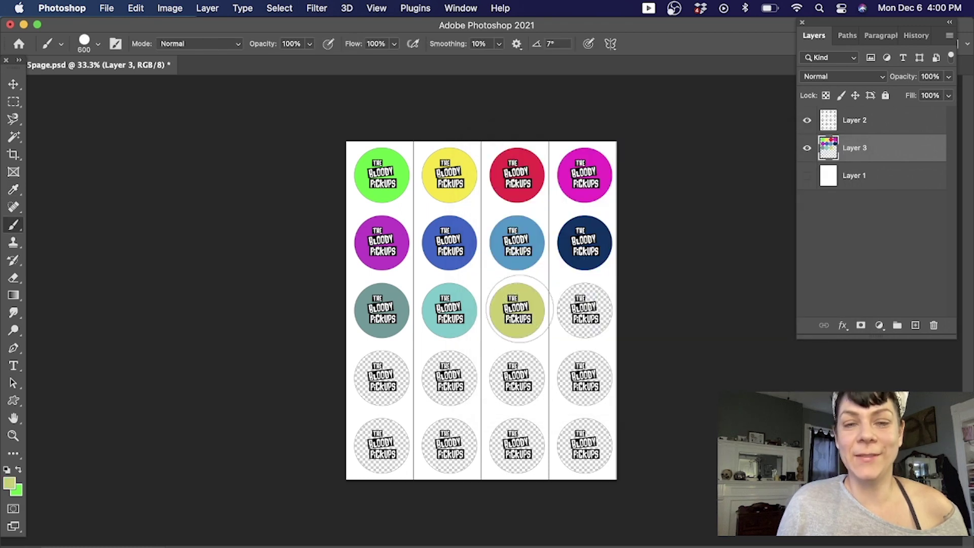
pyautogui.click(8, 485)
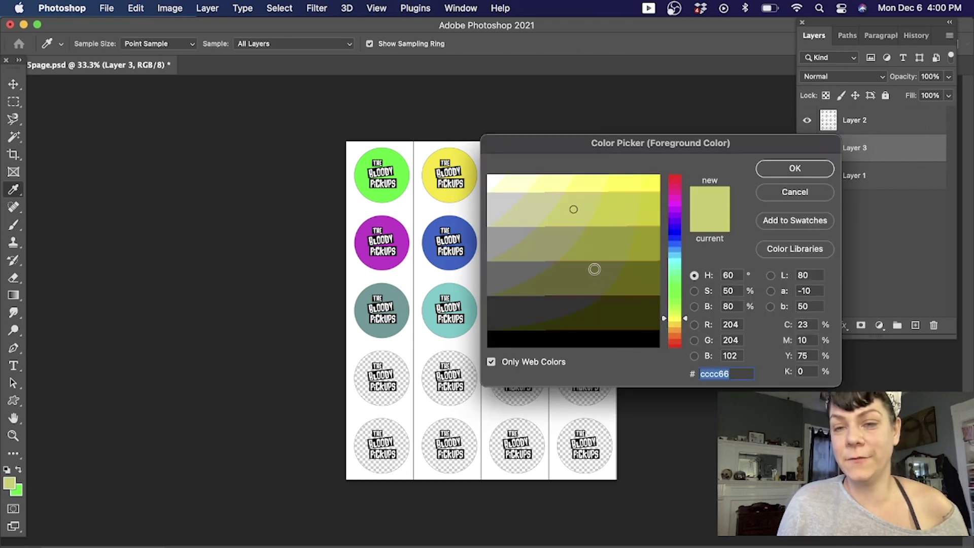
pyautogui.click(651, 179)
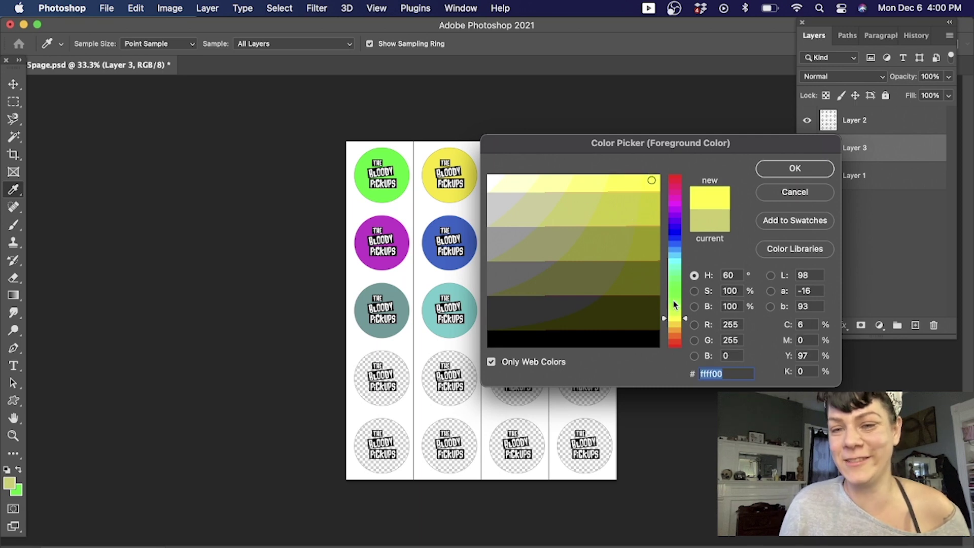
pyautogui.click(673, 323)
pyautogui.click(795, 168)
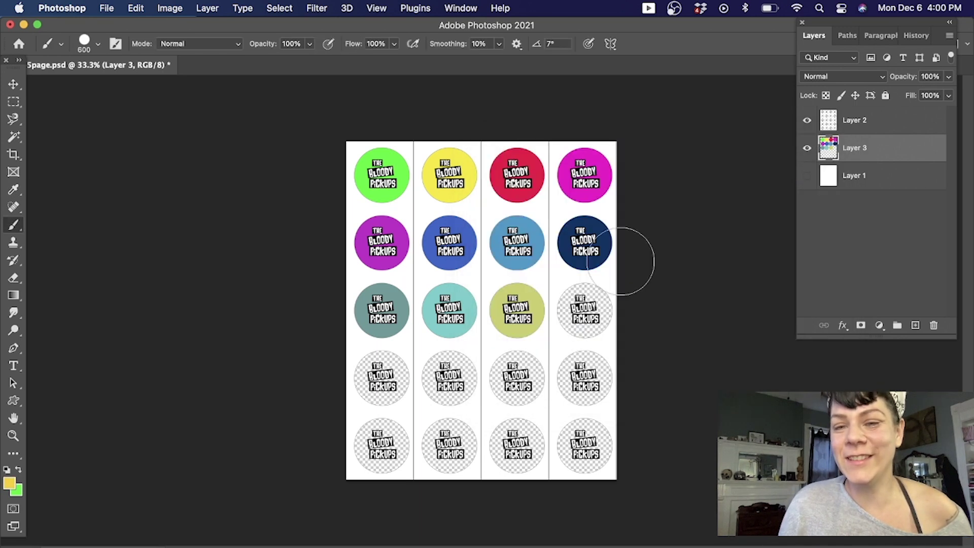
pyautogui.click(583, 304)
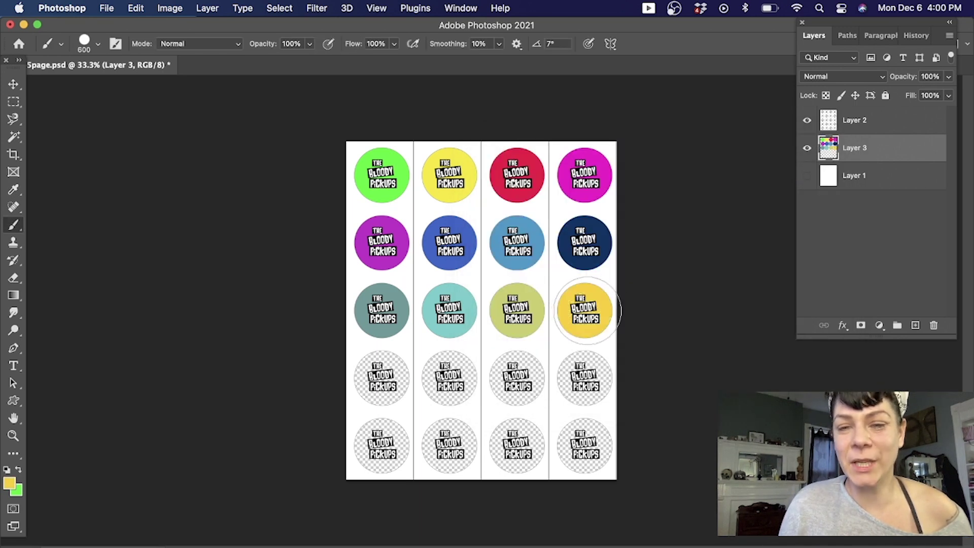
# Paint the fourth row's first button hot pink (ff0099) and its second button charcoal (333333).
pyautogui.click(9, 481)
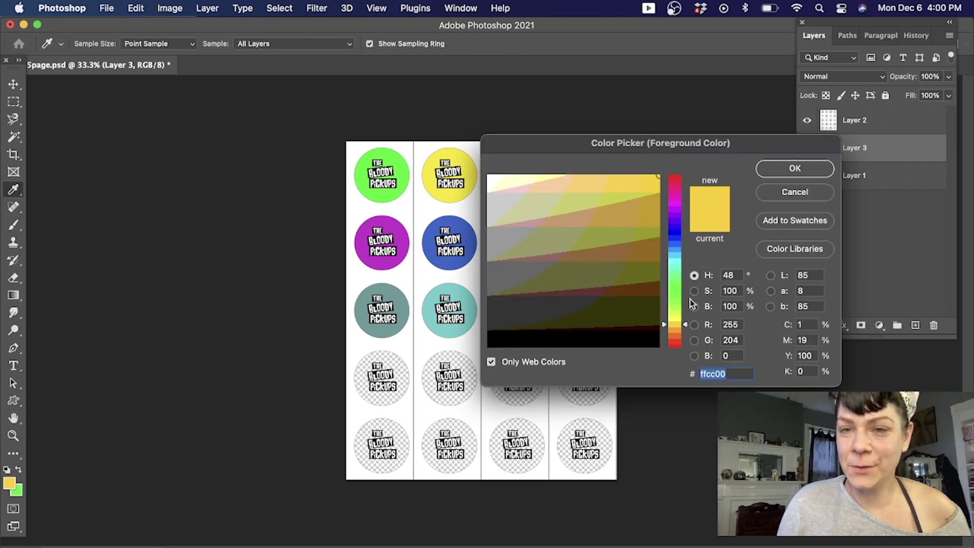
pyautogui.click(674, 194)
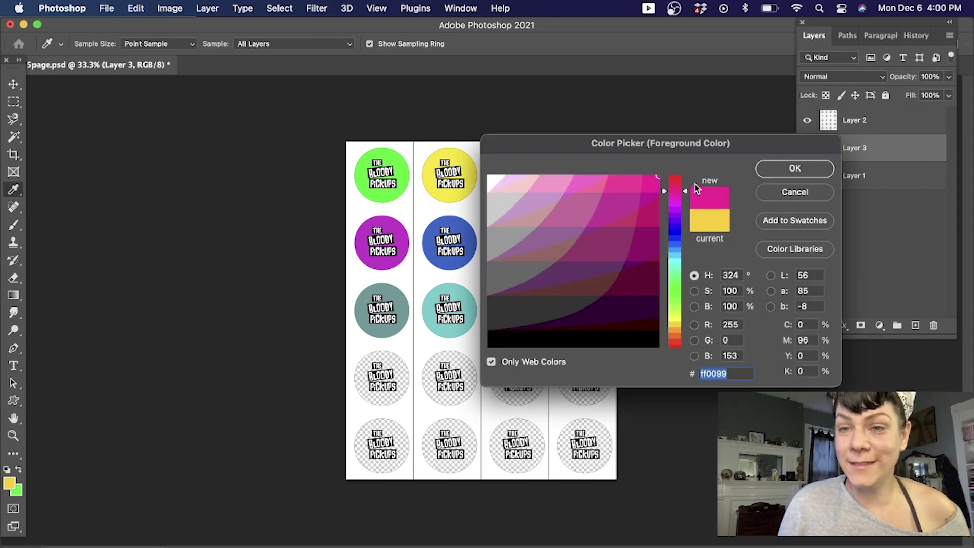
pyautogui.click(795, 168)
pyautogui.click(375, 380)
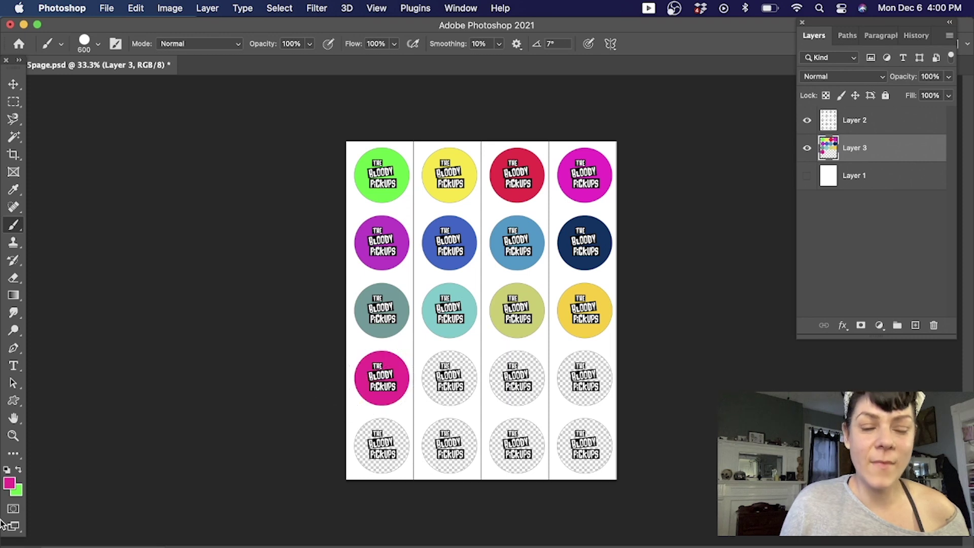
pyautogui.click(10, 483)
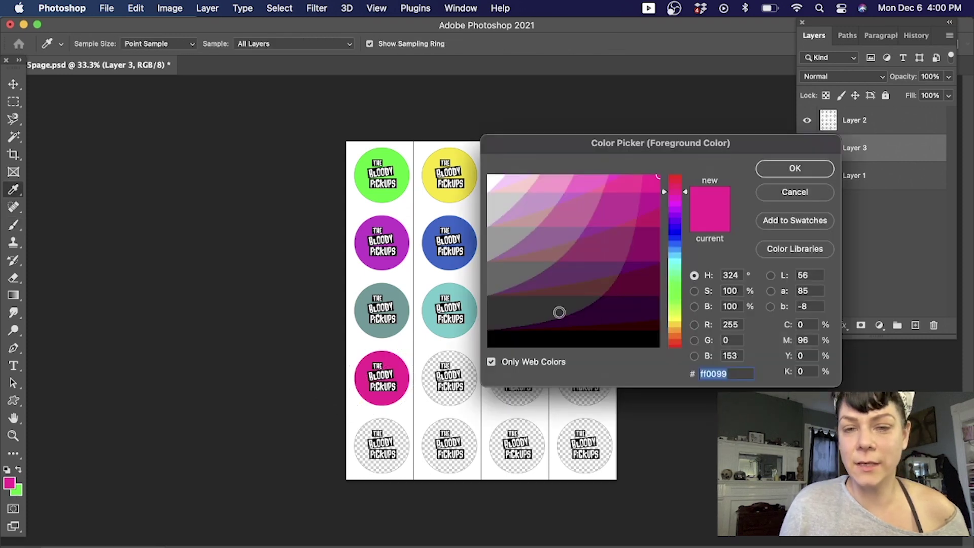
pyautogui.click(541, 313)
pyautogui.click(822, 171)
pyautogui.press('b')
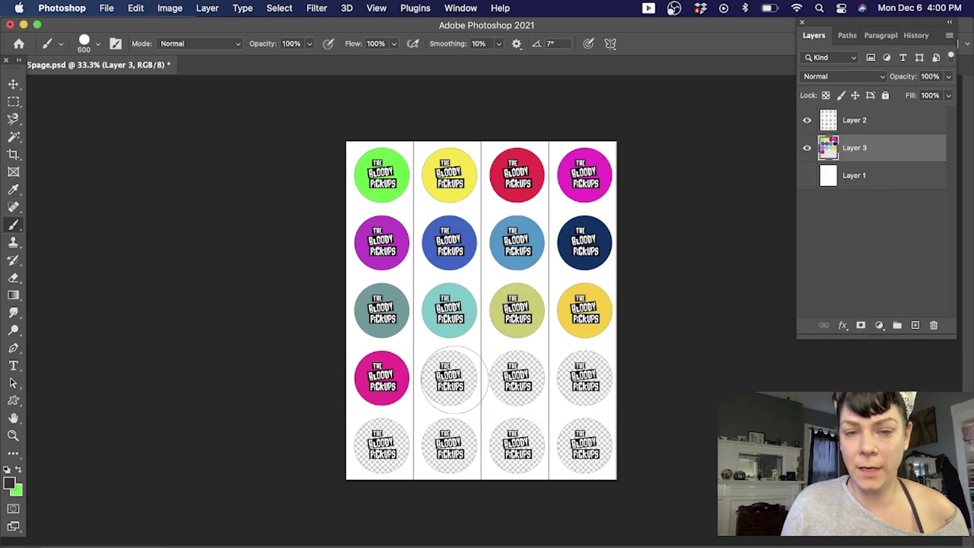
pyautogui.click(448, 378)
# Paint the fourth row's third button dark gray (666666) and its fourth button medium gray (999999).
pyautogui.click(9, 483)
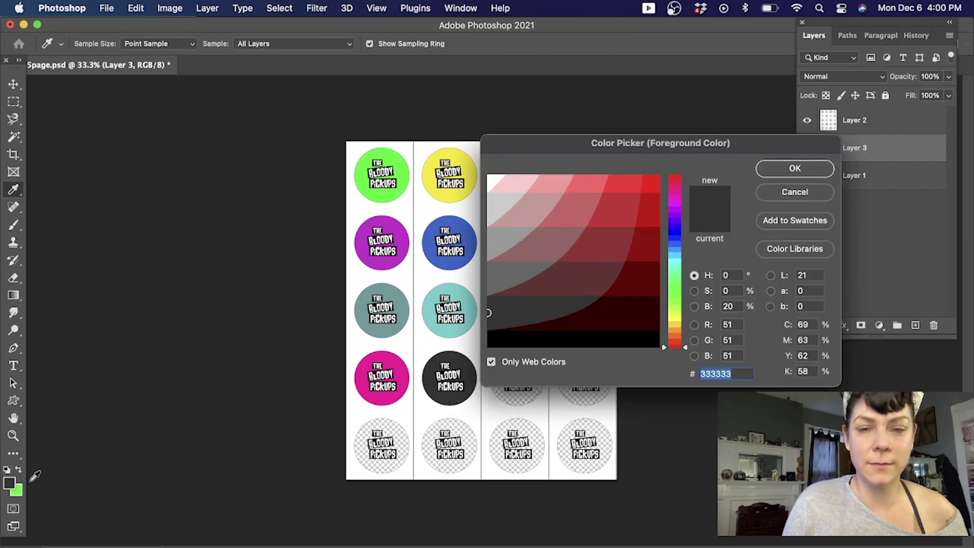
pyautogui.click(506, 283)
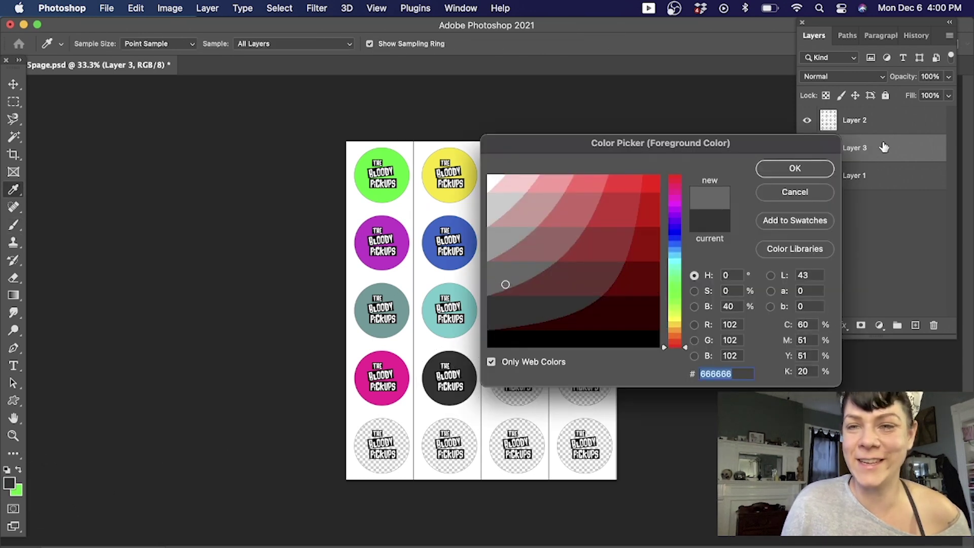
pyautogui.click(794, 168)
pyautogui.click(518, 378)
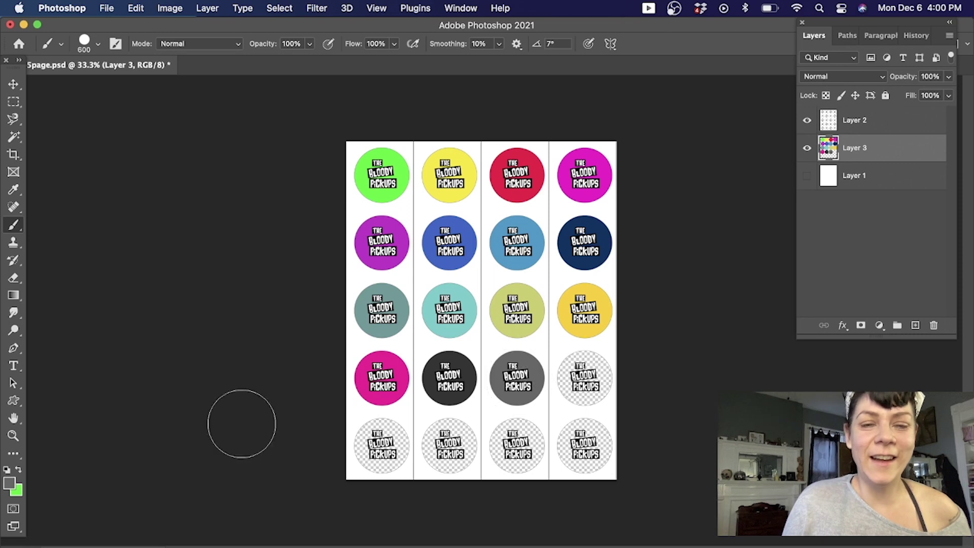
pyautogui.click(10, 481)
pyautogui.click(504, 239)
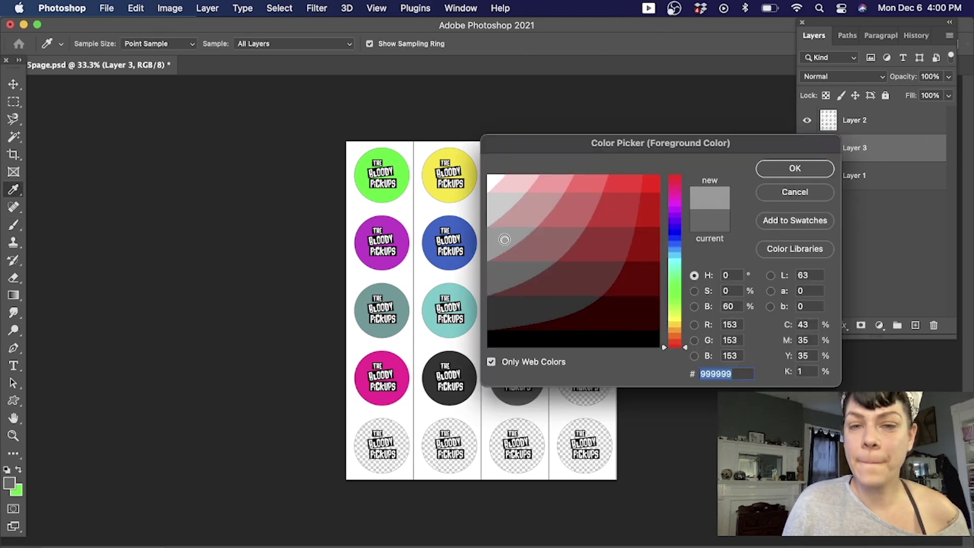
pyautogui.click(822, 163)
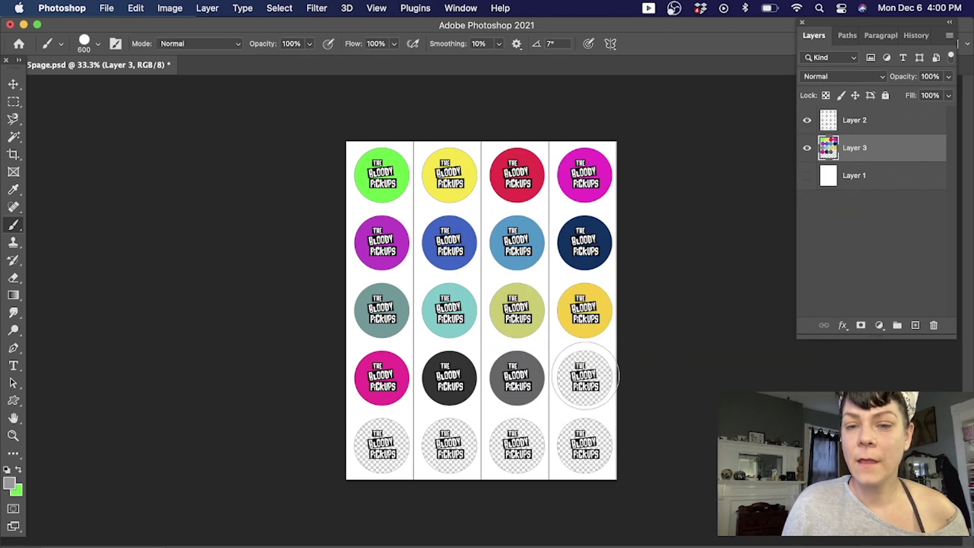
pyautogui.click(584, 378)
# Paint the bottom row's first button brick red (993333) and its second button dark maroon (660000).
pyautogui.click(10, 482)
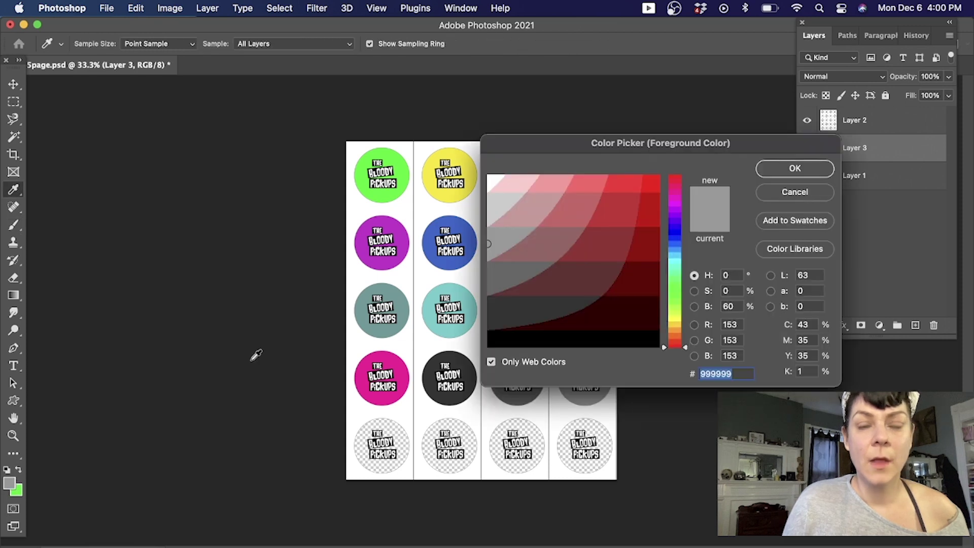
pyautogui.click(609, 249)
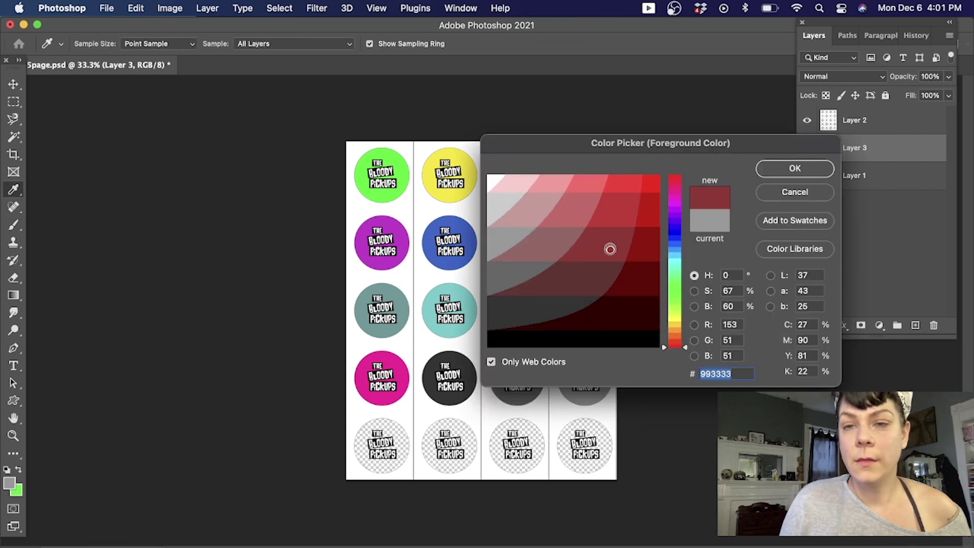
pyautogui.click(794, 167)
pyautogui.press('b')
pyautogui.click(381, 445)
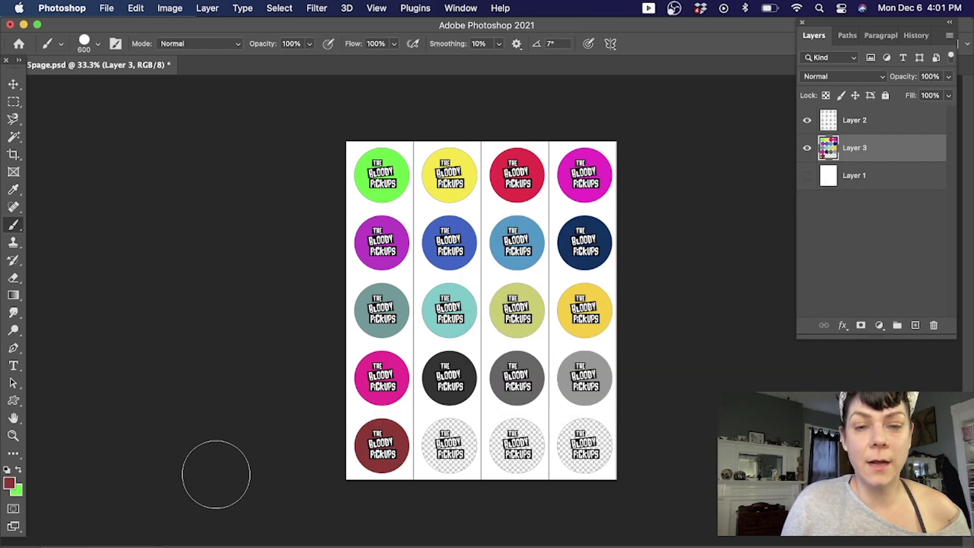
pyautogui.click(10, 485)
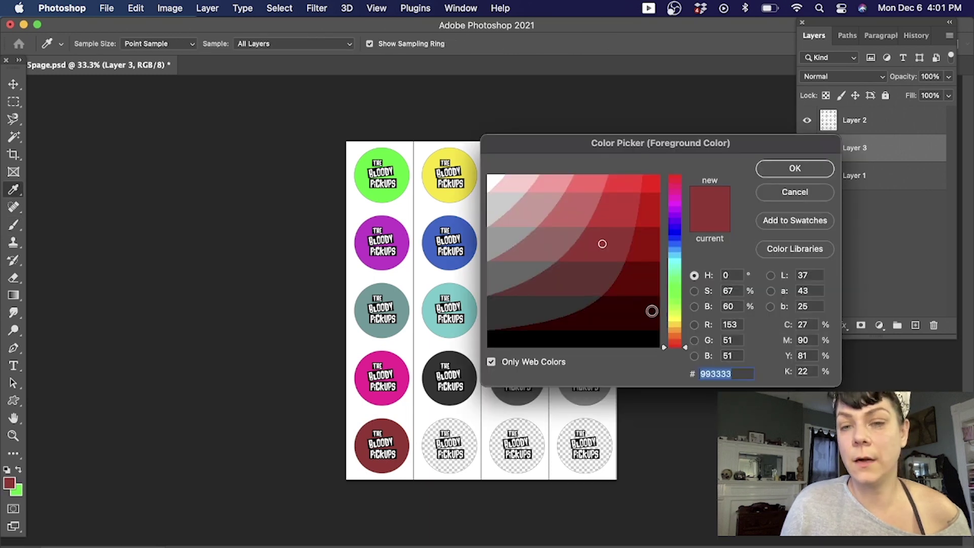
pyautogui.click(637, 280)
pyautogui.click(791, 169)
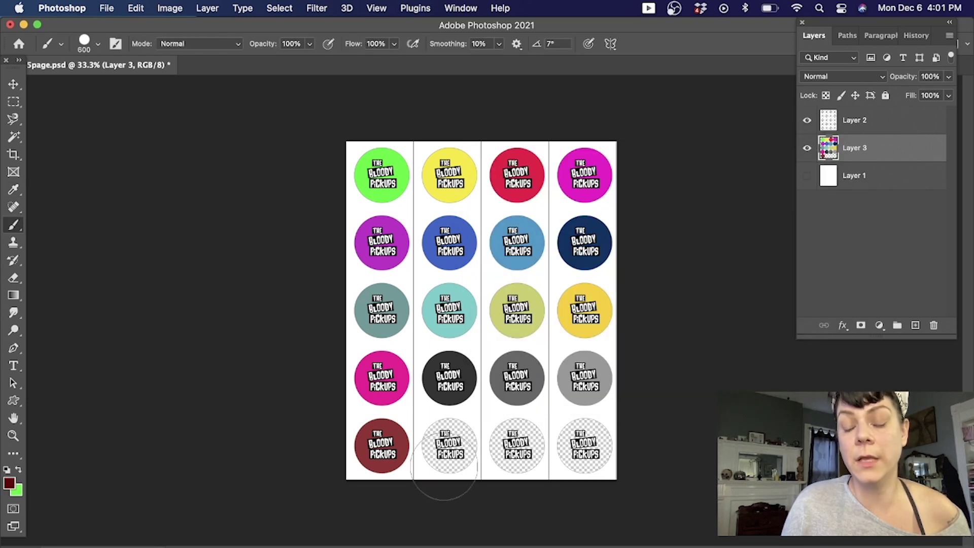
pyautogui.click(449, 445)
# Paint the bottom row's third button rust brown and its fourth button medium green.
pyautogui.click(9, 483)
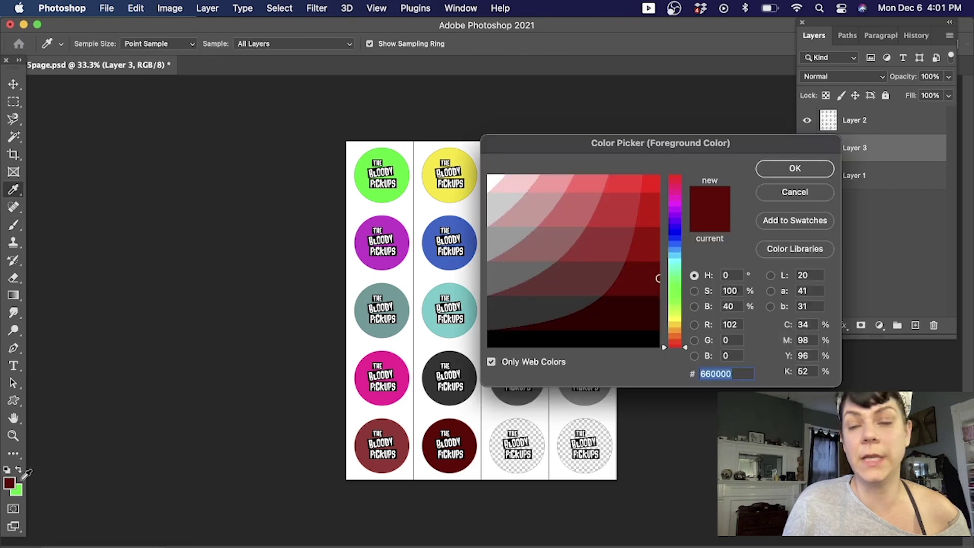
pyautogui.click(678, 333)
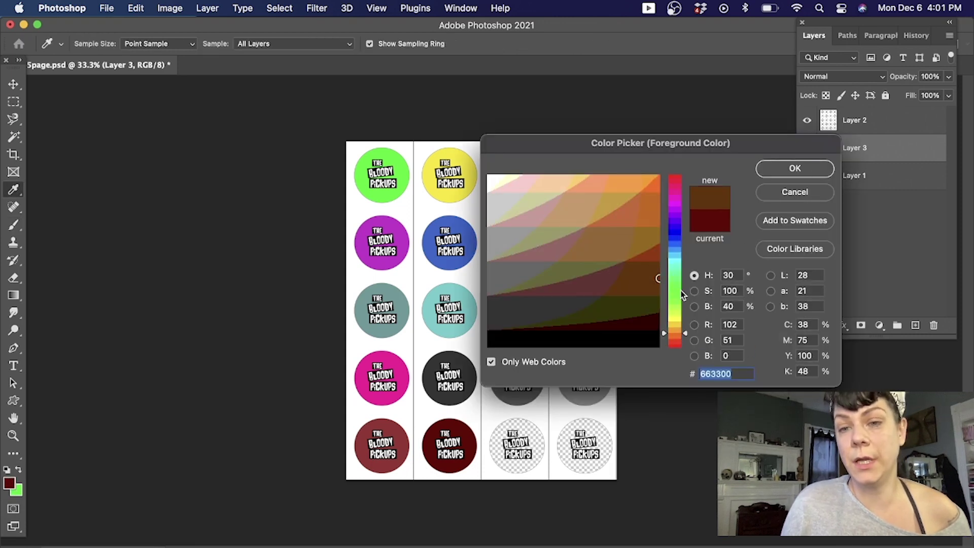
pyautogui.click(794, 168)
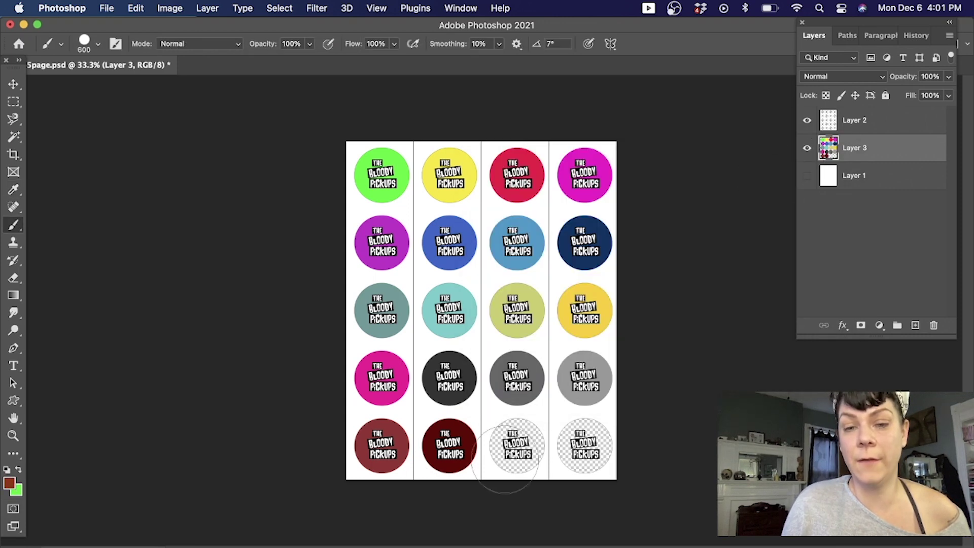
pyautogui.click(517, 445)
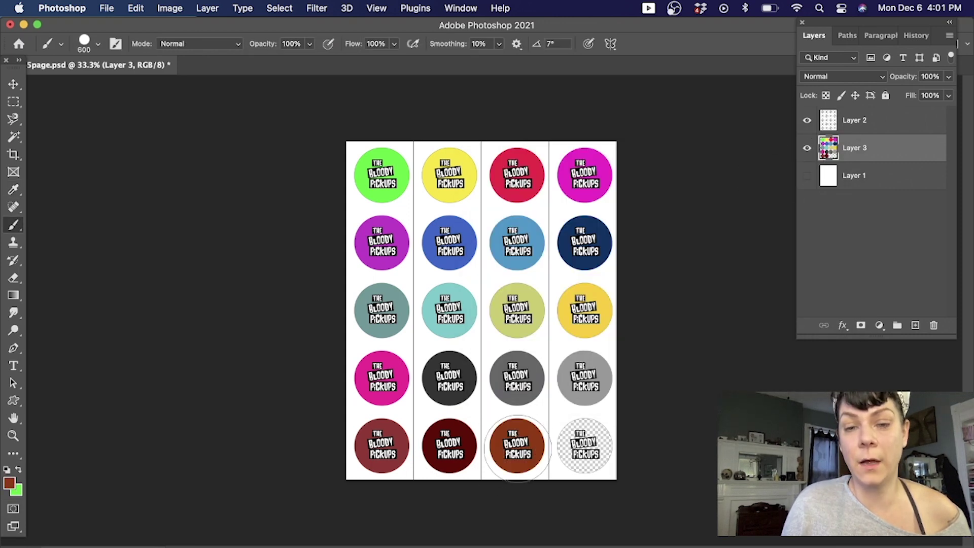
pyautogui.click(10, 482)
pyautogui.click(607, 239)
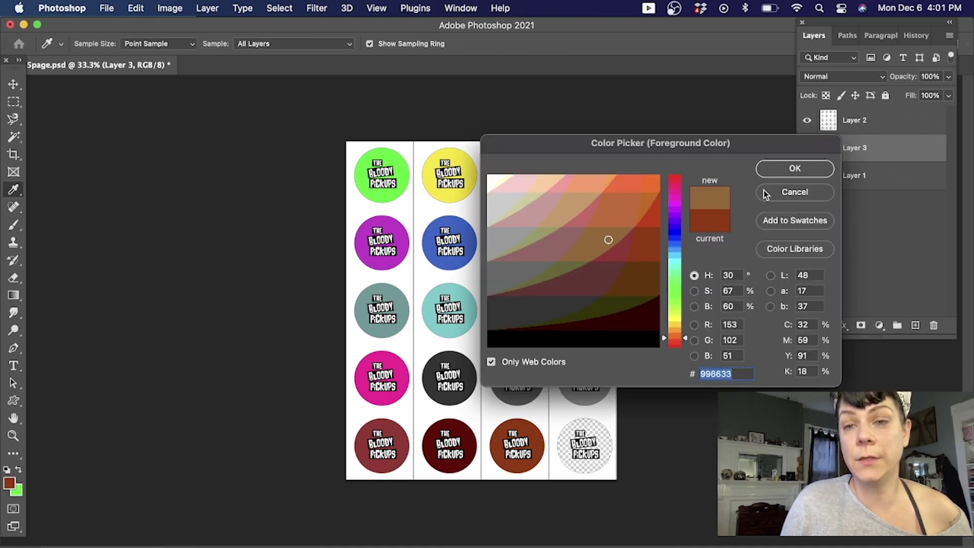
pyautogui.click(674, 296)
pyautogui.click(795, 168)
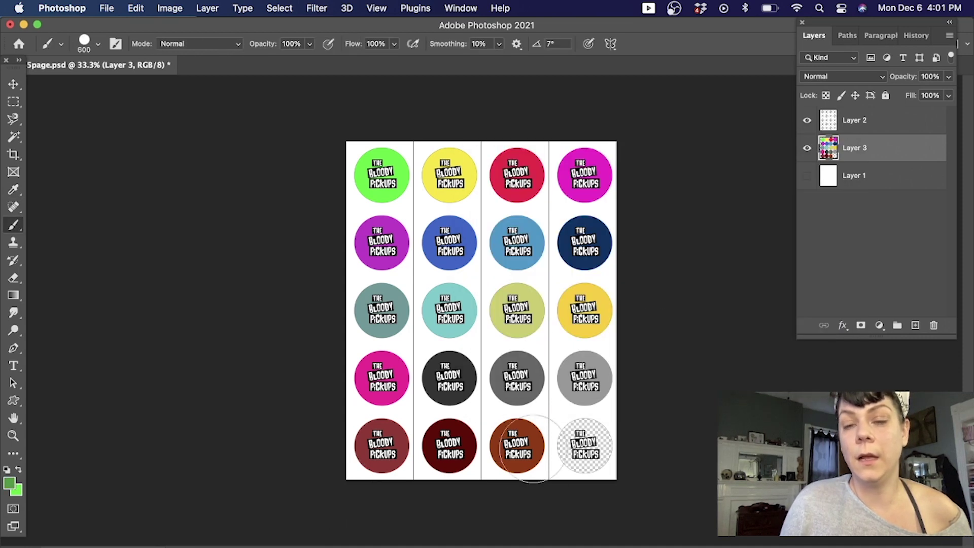
pyautogui.click(582, 446)
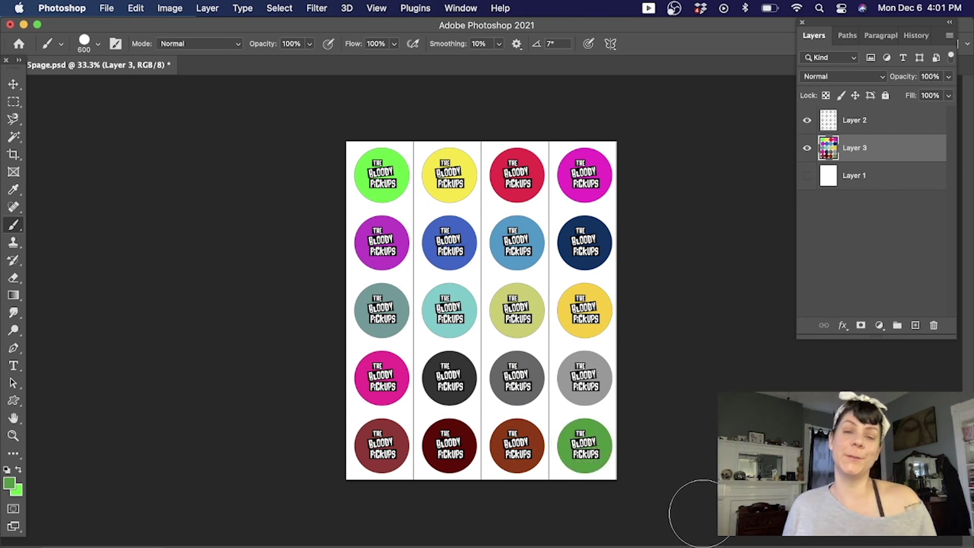